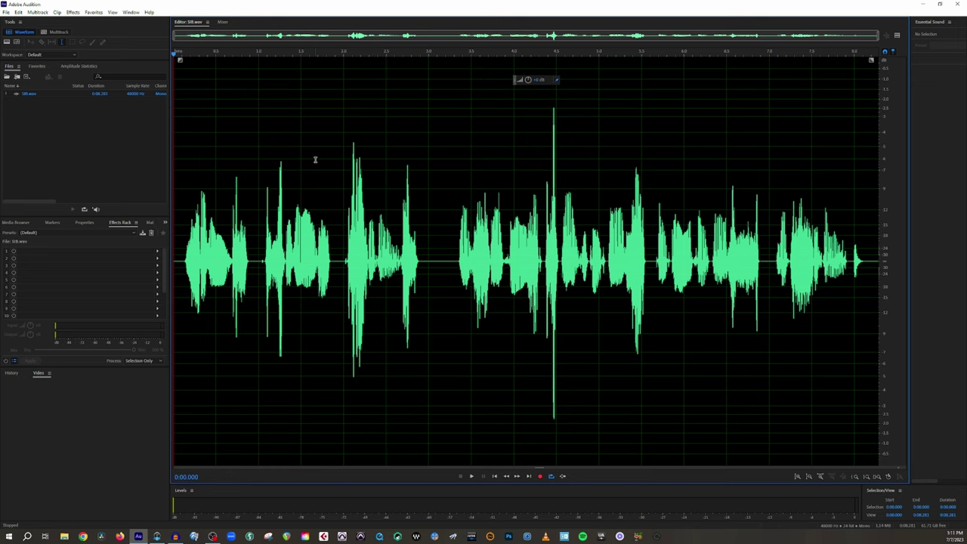
- Clear the trial selection and listen to the whole voice recording from its start
{"action": "left_click_drag", "start_coordinate": [262, 167], "coordinate": [660, 195]}
{"action": "left_click", "coordinate": [747, 202]}
{"action": "left_click", "coordinate": [299, 145]}
{"action": "key", "text": "Home"}
{"action": "key", "text": "space"}
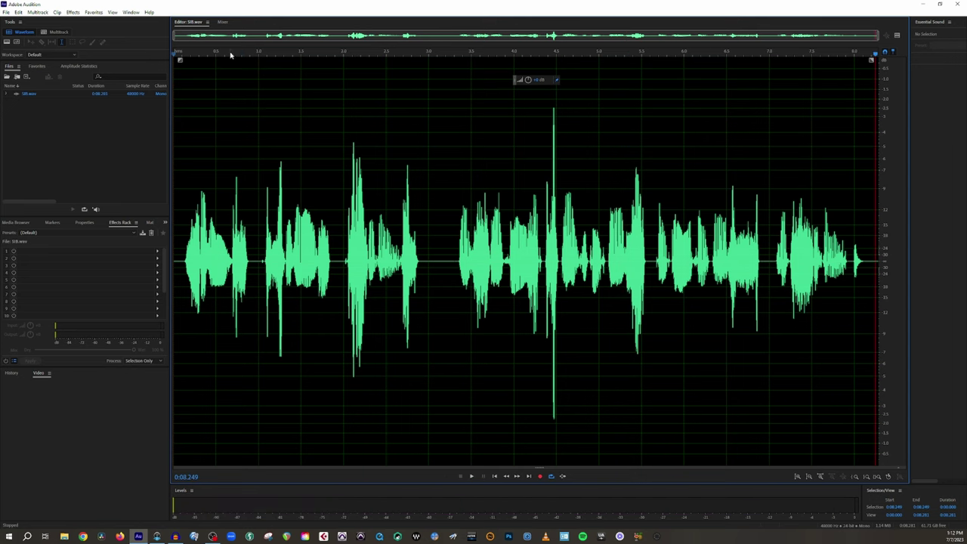
{"action": "key", "text": "space"}
{"action": "key", "text": "space"}
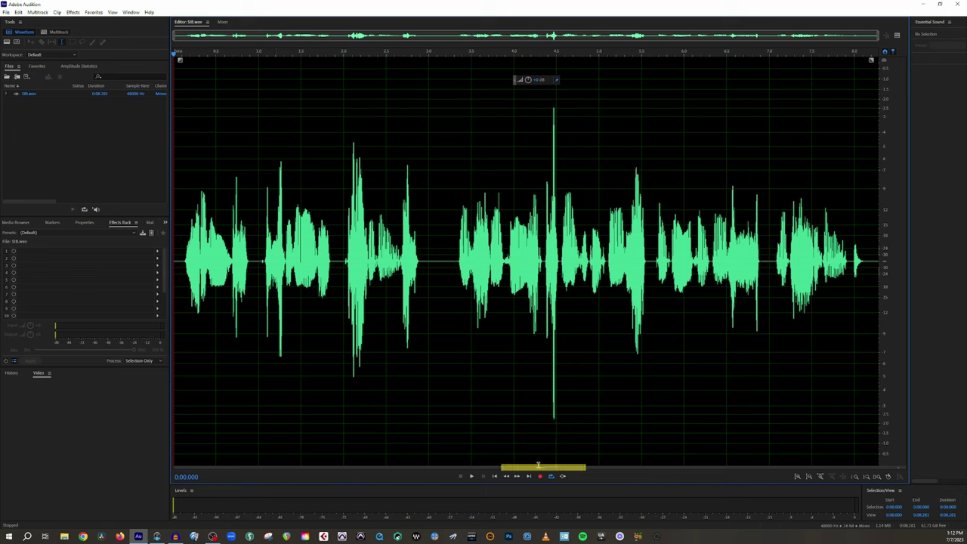
- Show the spectral frequency display and mark the low, middle and high frequency ranges in it, leaving nothing selected
{"action": "key", "text": "shift+d"}
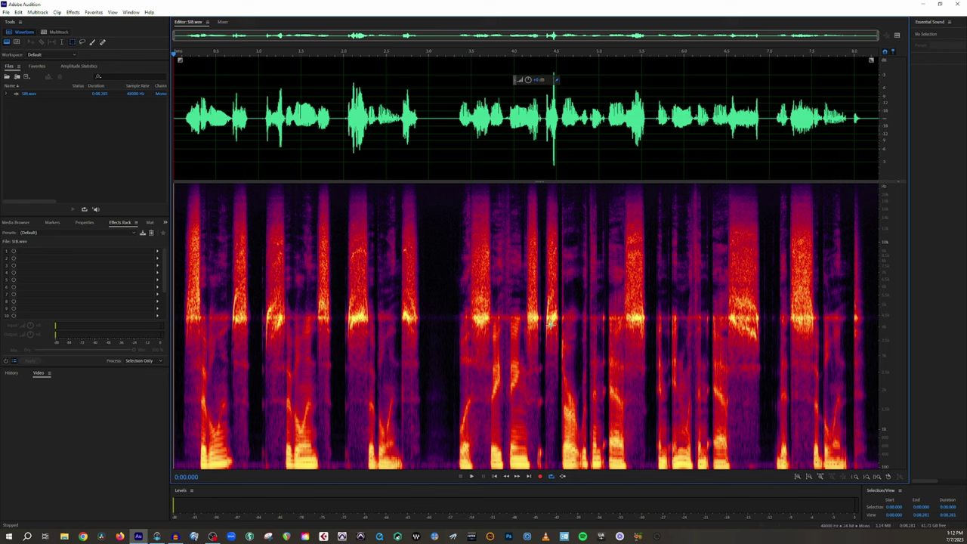
{"action": "mouse_move", "coordinate": [365, 426]}
{"action": "left_mouse_down"}
{"action": "mouse_move", "coordinate": [377, 446]}
{"action": "mouse_move", "coordinate": [788, 467]}
{"action": "left_mouse_up"}
{"action": "mouse_move", "coordinate": [386, 254]}
{"action": "left_mouse_down"}
{"action": "mouse_move", "coordinate": [598, 343]}
{"action": "mouse_move", "coordinate": [798, 393]}
{"action": "left_mouse_up"}
{"action": "left_click_drag", "start_coordinate": [394, 186], "coordinate": [847, 305]}
{"action": "left_click", "coordinate": [502, 349]}
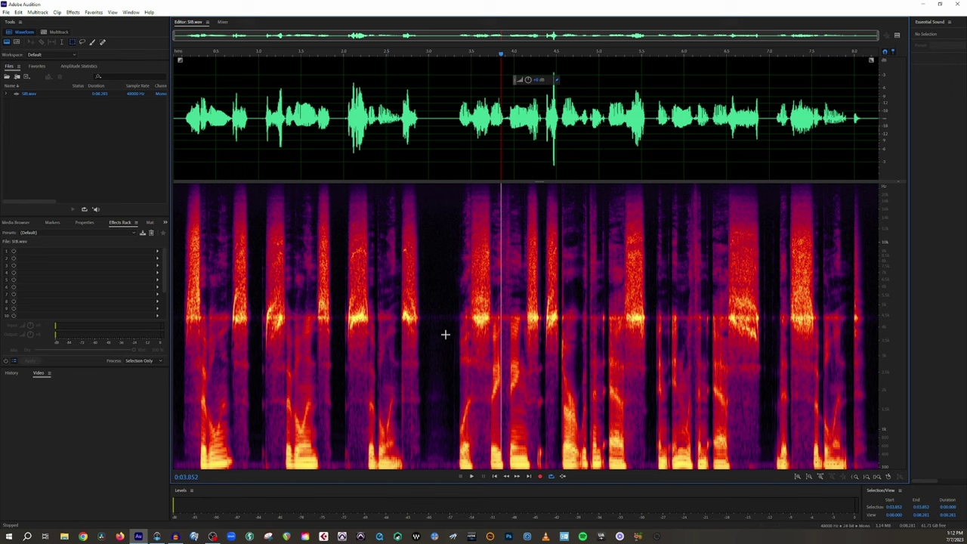
- Try rectangular marquee selections on the spectrogram, over the burst at about 3.5 s and the silent gap at 3.0 s
{"action": "left_click_drag", "start_coordinate": [467, 255], "coordinate": [495, 358]}
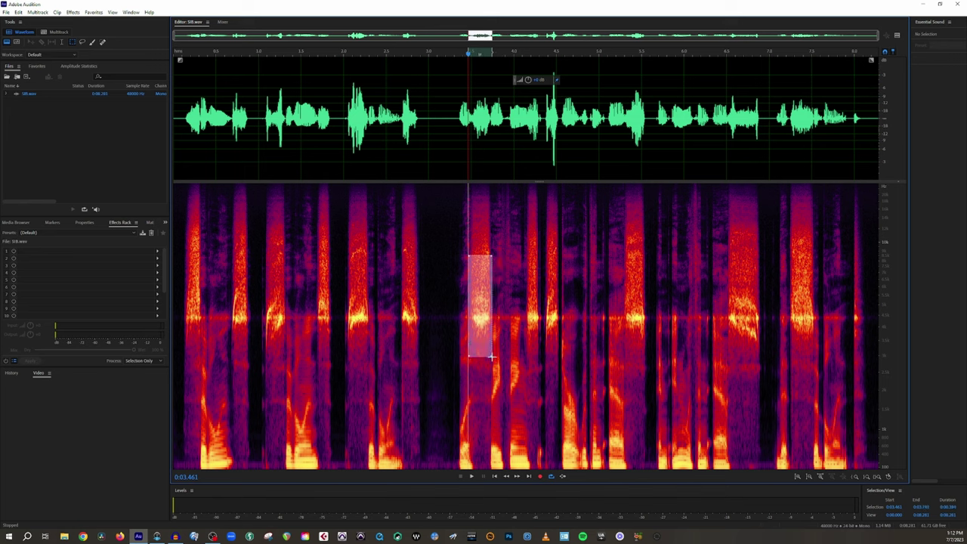
{"action": "left_click_drag", "start_coordinate": [429, 233], "coordinate": [454, 307]}
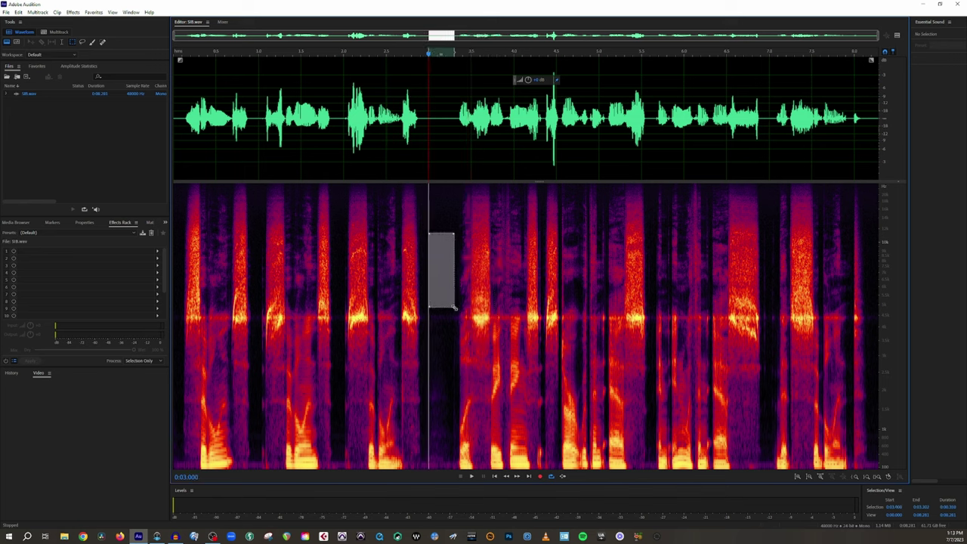
{"action": "left_click", "coordinate": [432, 213]}
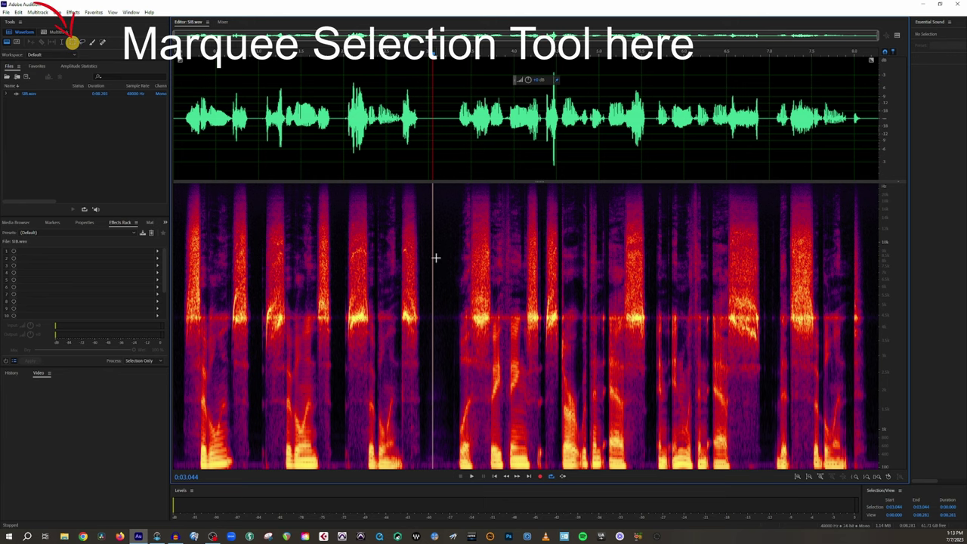
- Examine where the sibilance lies by marking horizontal frequency bands across the recording and the single burst at about 3.5 s
{"action": "left_click_drag", "start_coordinate": [178, 219], "coordinate": [886, 331]}
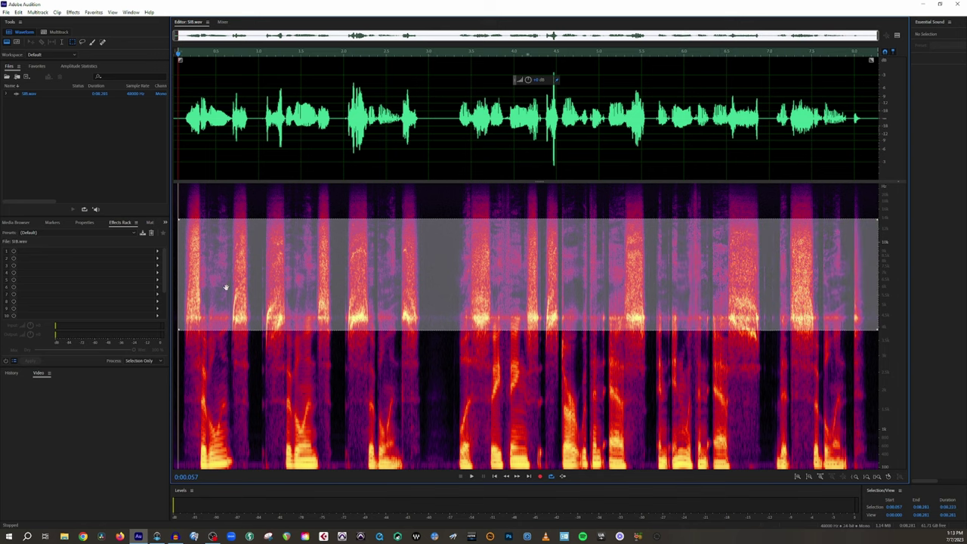
{"action": "left_click", "coordinate": [261, 384]}
{"action": "left_click_drag", "start_coordinate": [185, 306], "coordinate": [866, 326]}
{"action": "left_click_drag", "start_coordinate": [189, 222], "coordinate": [847, 309]}
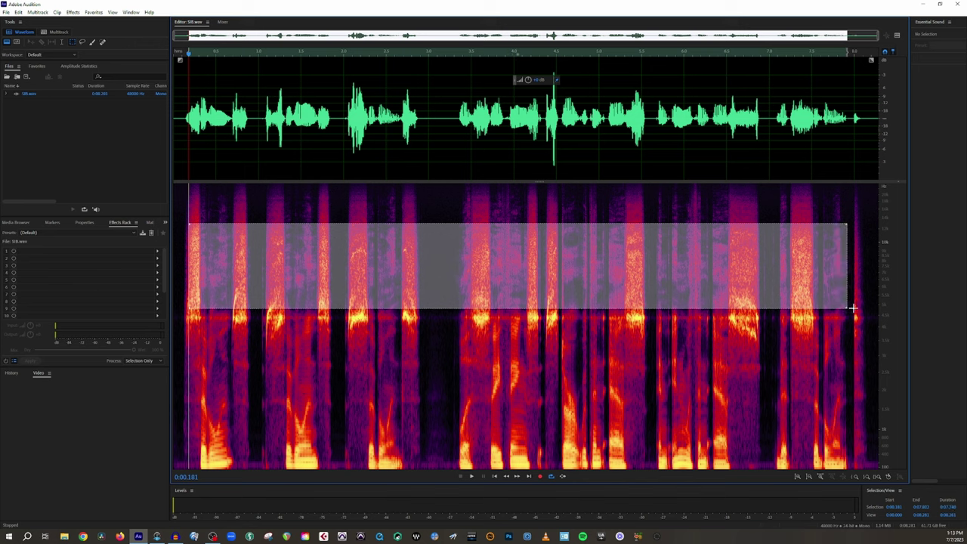
{"action": "left_click", "coordinate": [671, 339]}
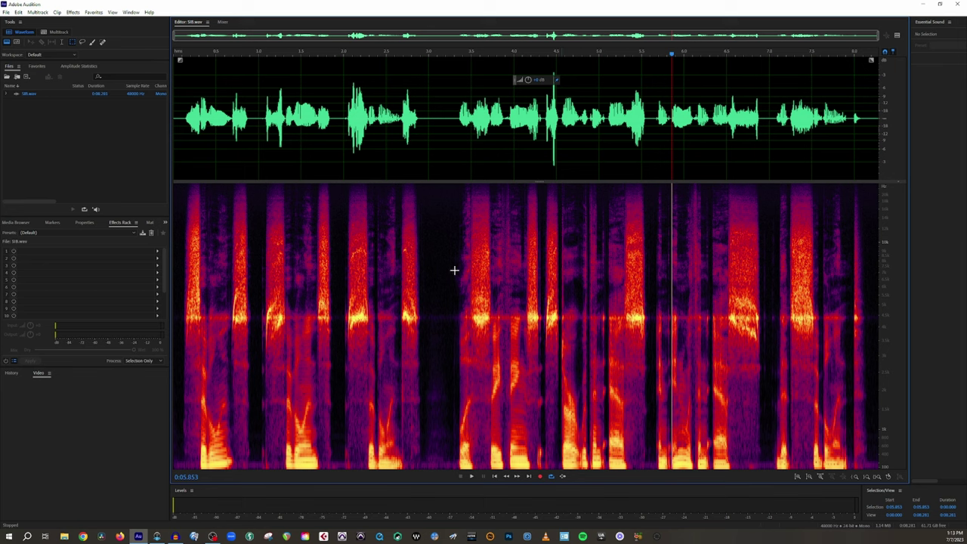
{"action": "left_click_drag", "start_coordinate": [181, 305], "coordinate": [867, 326]}
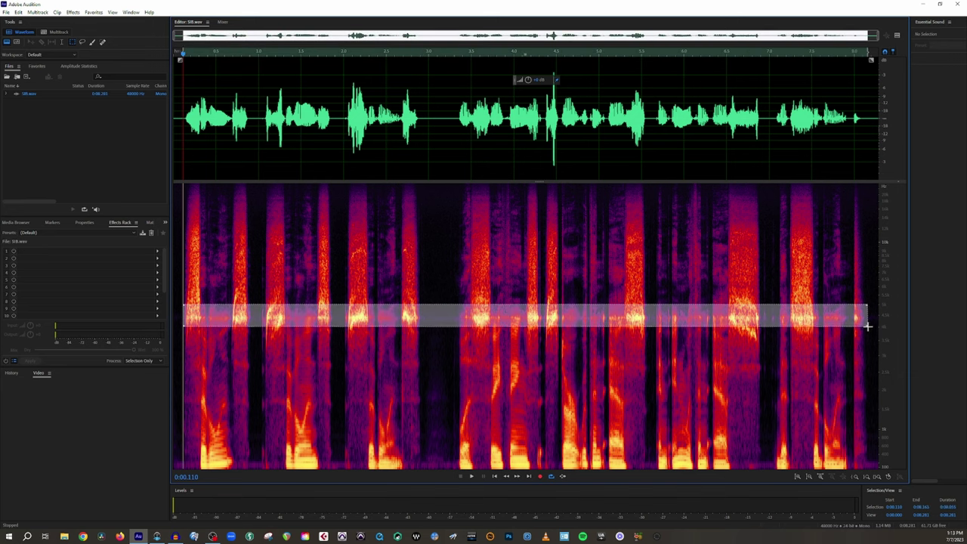
{"action": "left_click", "coordinate": [503, 267]}
{"action": "left_click_drag", "start_coordinate": [471, 256], "coordinate": [492, 328]}
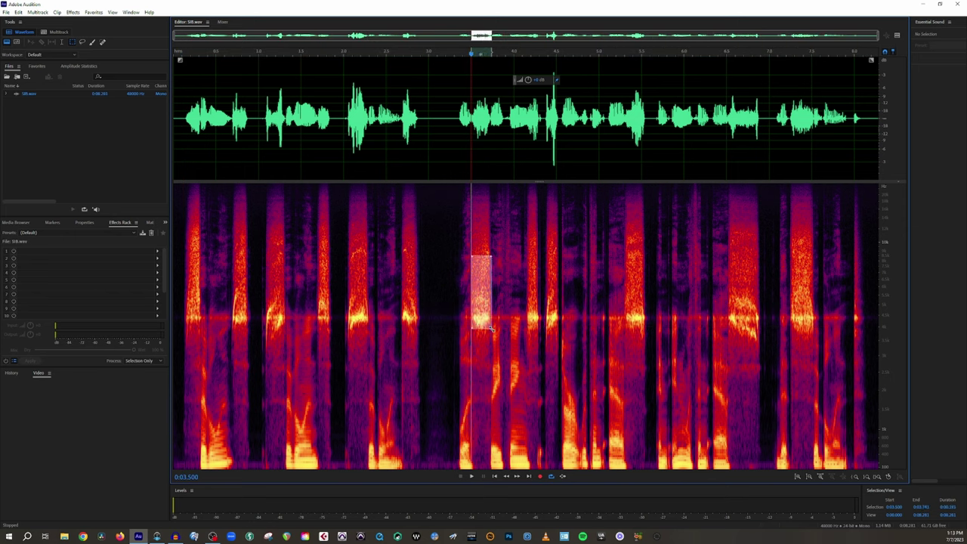
{"action": "left_click", "coordinate": [513, 284]}
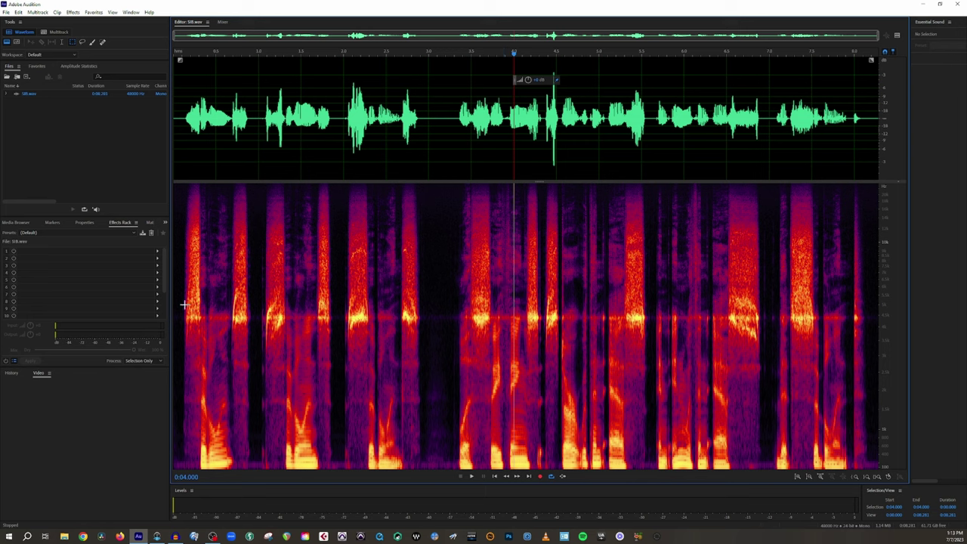
{"action": "left_click_drag", "start_coordinate": [183, 306], "coordinate": [852, 327]}
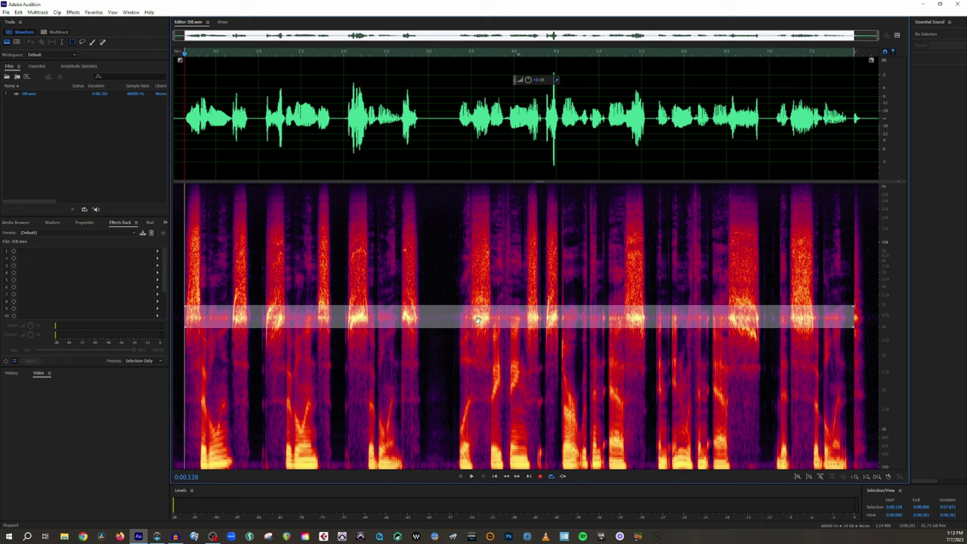
{"action": "left_click", "coordinate": [476, 277]}
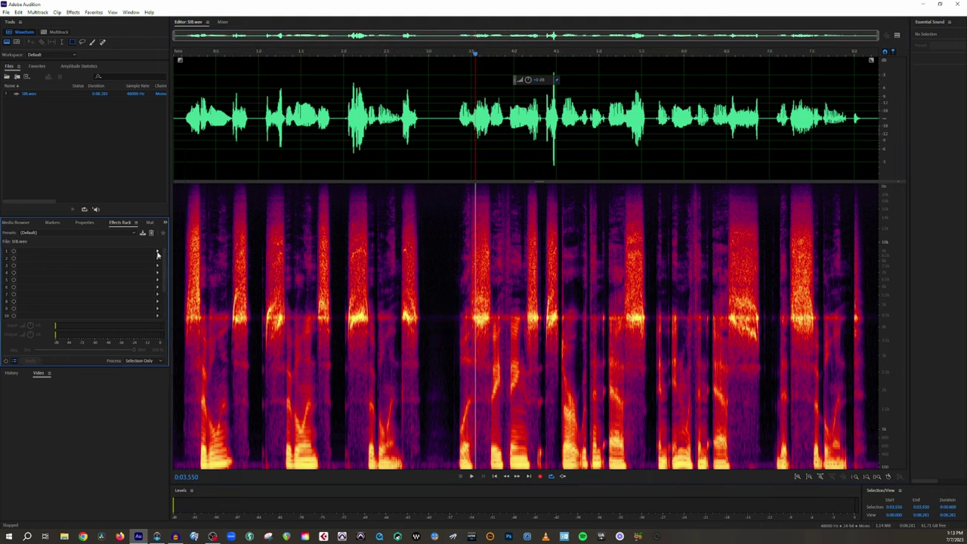
- Add a DeEsser to the first effects rack slot and move its window clear of the spectrogram's centre
{"action": "left_click", "coordinate": [157, 254]}
{"action": "mouse_move", "coordinate": [198, 279]}
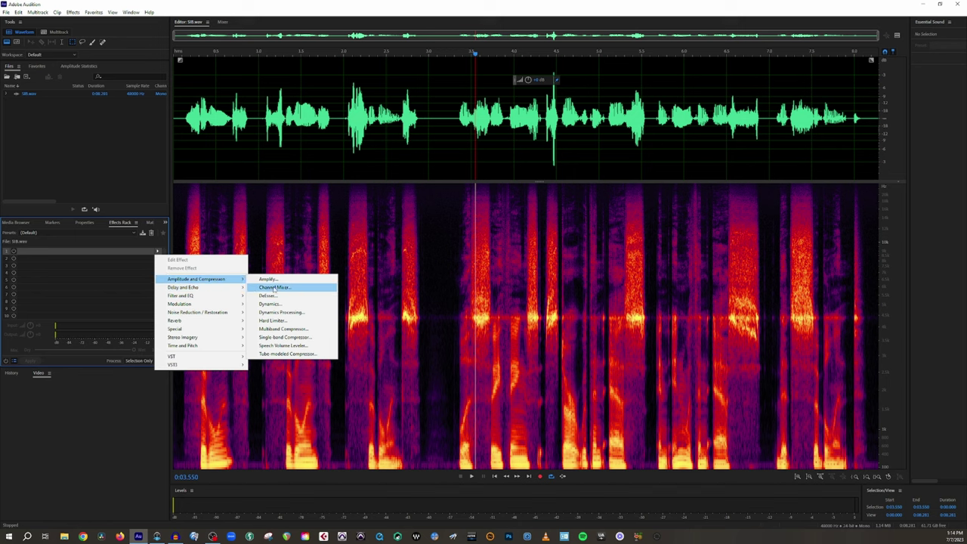
{"action": "left_click", "coordinate": [269, 296]}
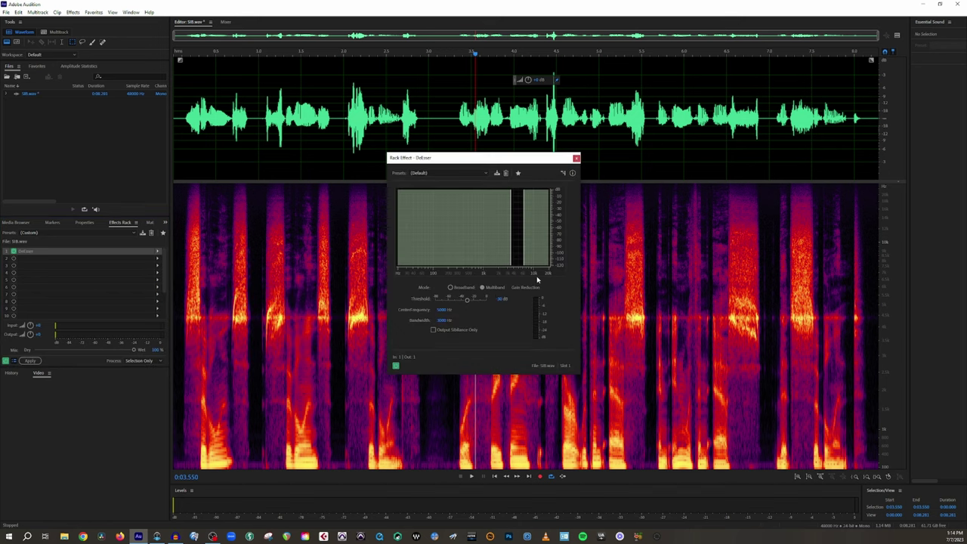
{"action": "left_click_drag", "start_coordinate": [493, 158], "coordinate": [773, 92]}
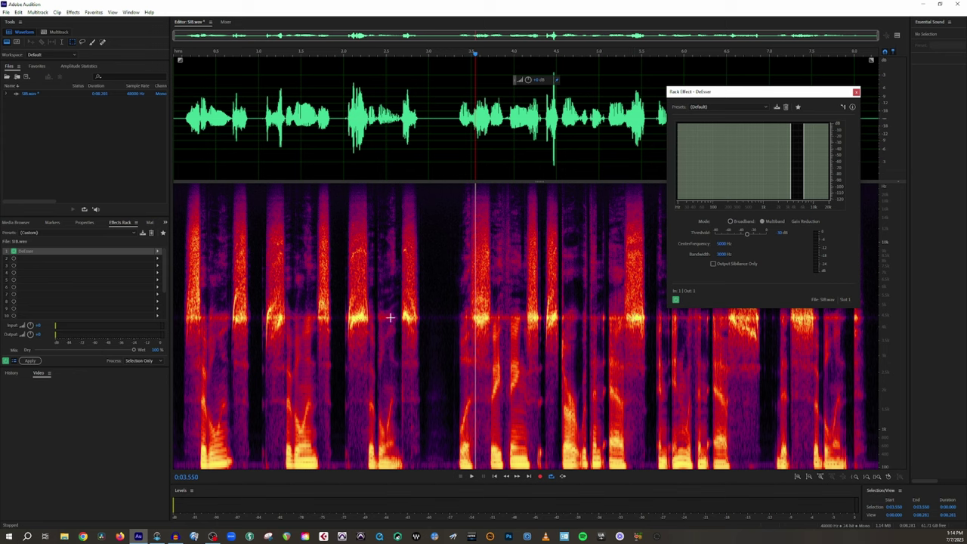
- Marquee-select the brightest part of the sibilant burst from about 2.06 to 2.28 s and audition it in a loop
{"action": "left_click", "coordinate": [351, 317]}
{"action": "mouse_move", "coordinate": [361, 318]}
{"action": "left_mouse_down"}
{"action": "mouse_move", "coordinate": [368, 330]}
{"action": "mouse_move", "coordinate": [360, 318]}
{"action": "left_mouse_up"}
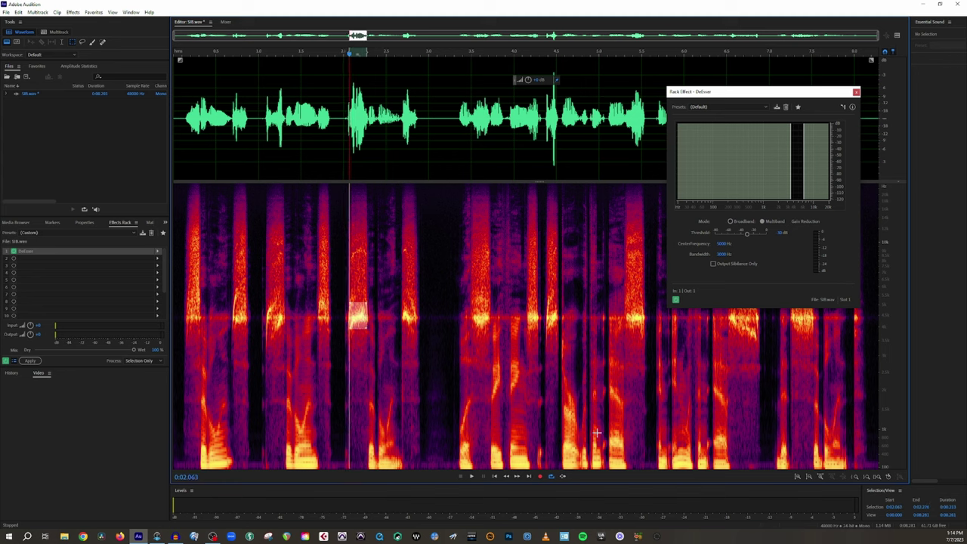
{"action": "left_click", "coordinate": [552, 477]}
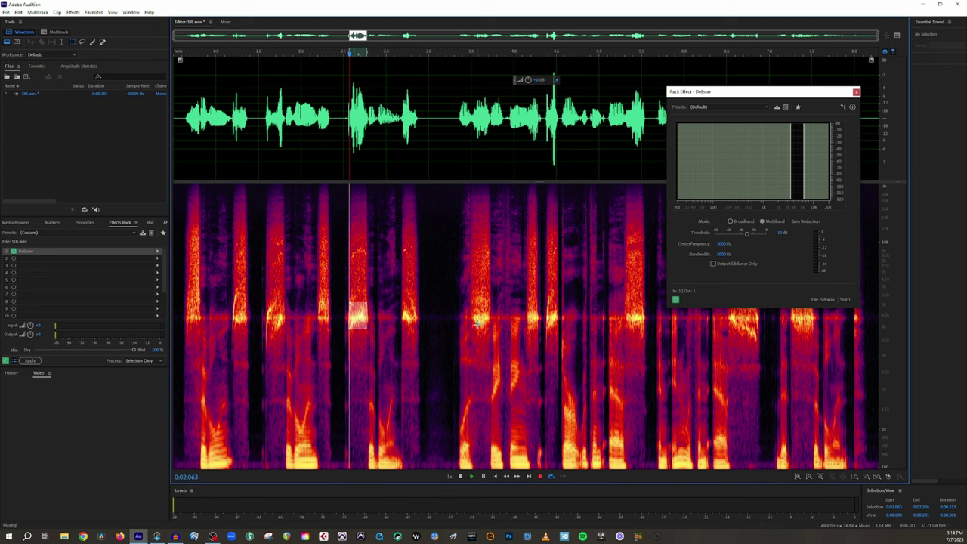
{"action": "key", "text": "space"}
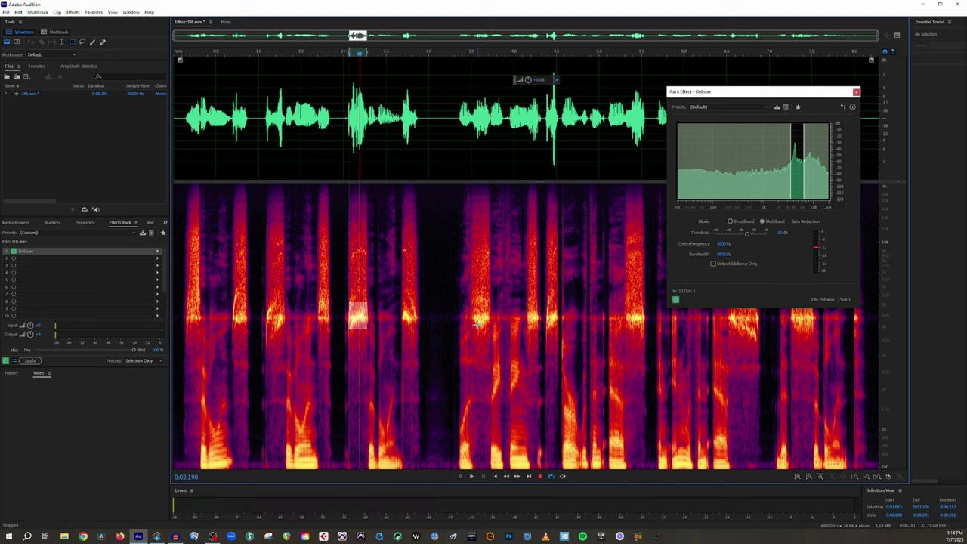
{"action": "key", "text": "space"}
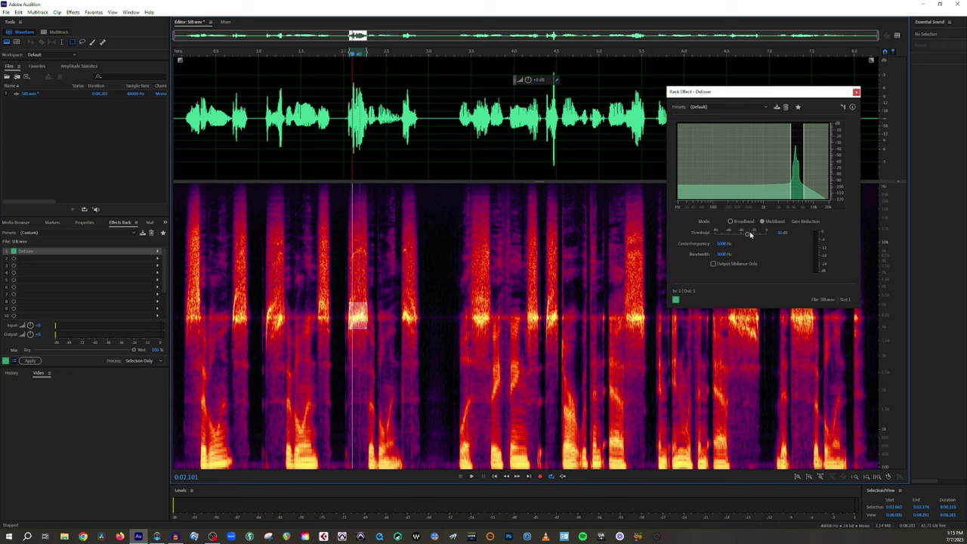
- Lower the DeEsser threshold to about -39 dB and reduce its center frequency
{"action": "left_click_drag", "start_coordinate": [747, 233], "coordinate": [742, 238]}
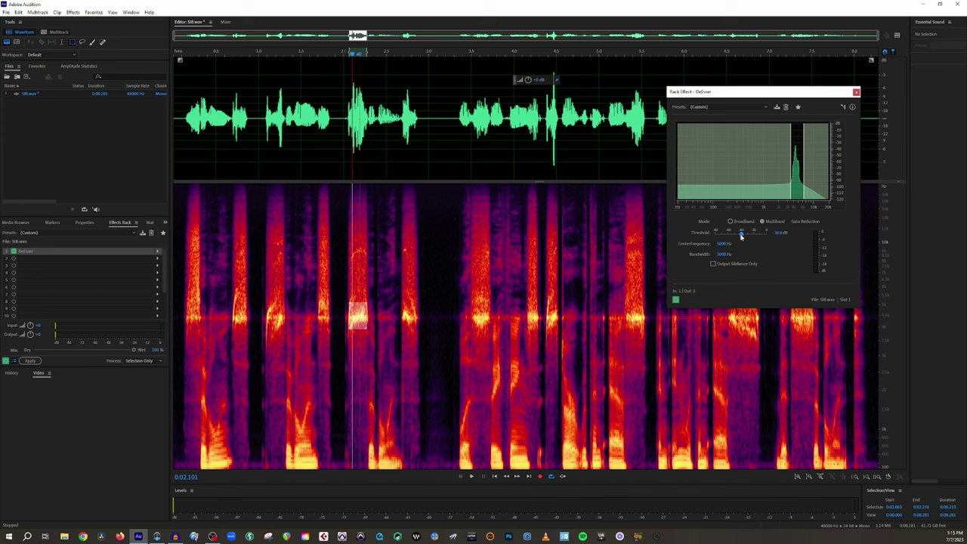
{"action": "left_click_drag", "start_coordinate": [722, 246], "coordinate": [715, 254]}
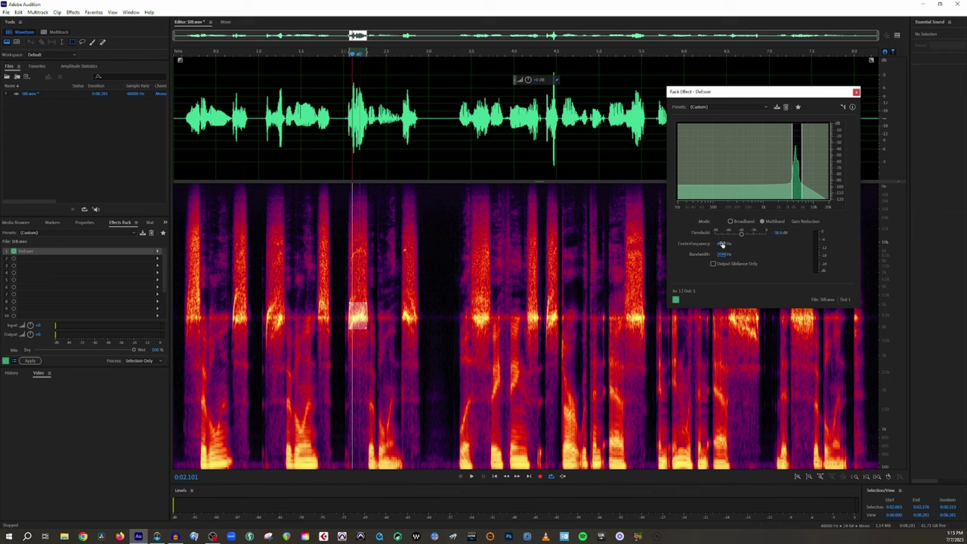
{"action": "left_click", "coordinate": [722, 244]}
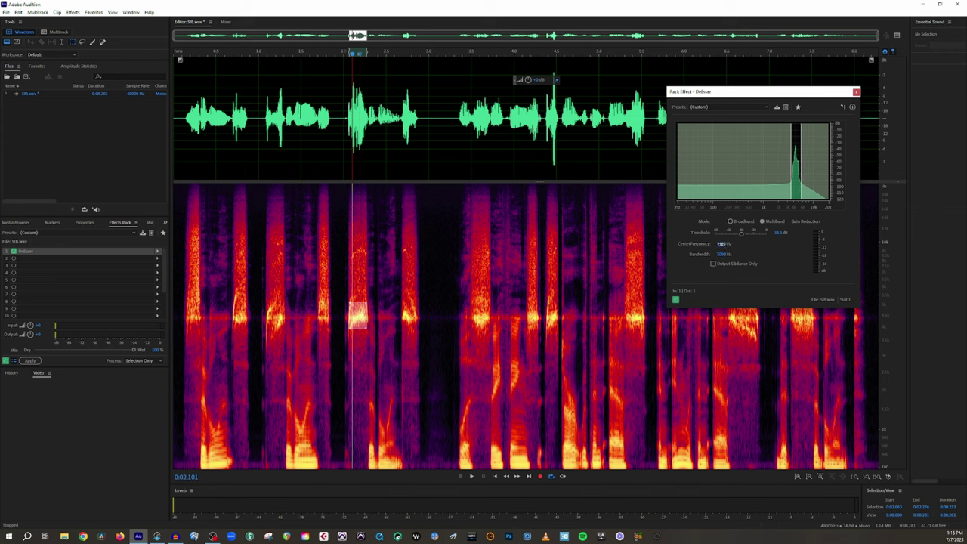
{"action": "key", "text": "Return"}
- Try a wide DeEsser band with a 7500 Hz bandwidth and a 5475 Hz center frequency
{"action": "left_click", "coordinate": [722, 255]}
{"action": "type", "text": "7500"}
{"action": "key", "text": "Return"}
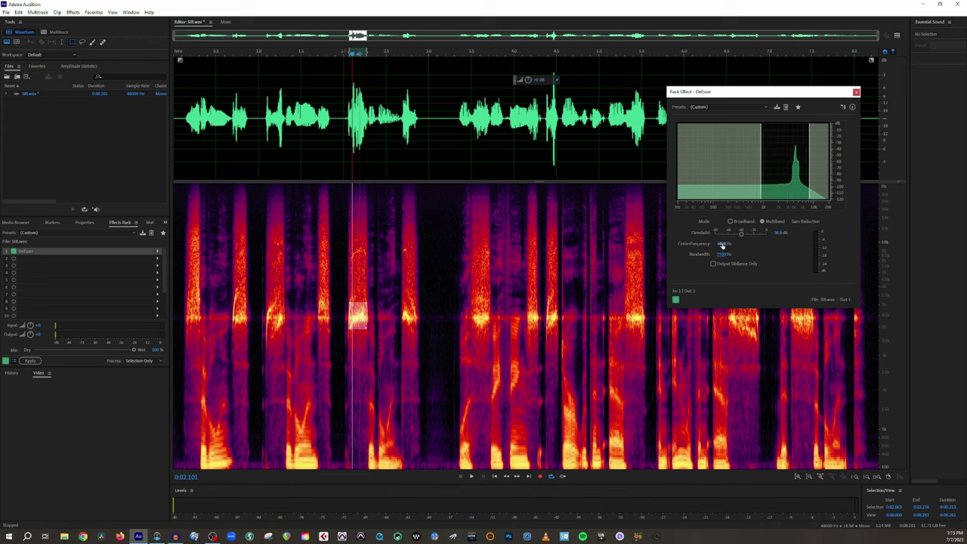
{"action": "left_click_drag", "start_coordinate": [721, 246], "coordinate": [737, 245]}
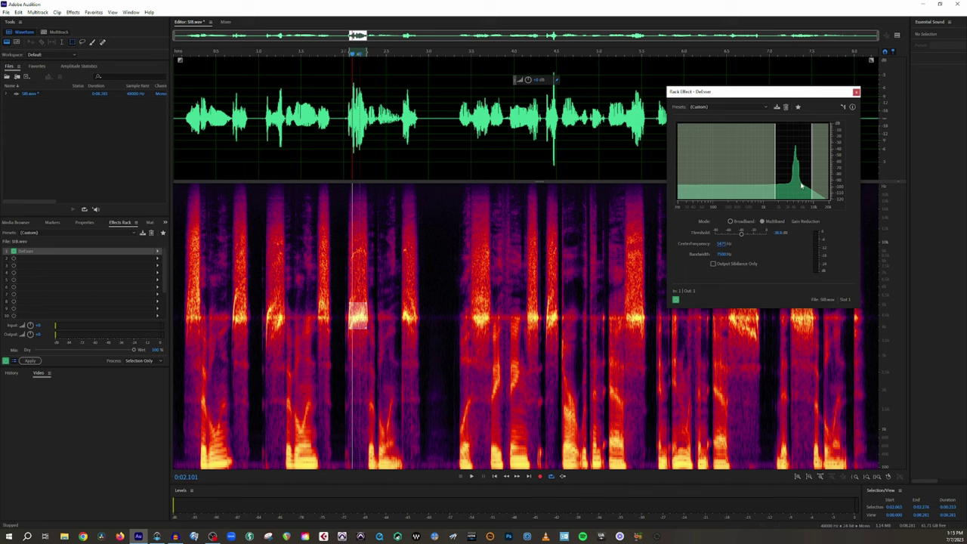
- Narrow the DeEsser to a bandwidth of about 2100 Hz centered near 4600 Hz and audition the selected burst
{"action": "mouse_move", "coordinate": [722, 255]}
{"action": "left_mouse_down"}
{"action": "mouse_move", "coordinate": [696, 259]}
{"action": "mouse_move", "coordinate": [720, 245]}
{"action": "mouse_move", "coordinate": [718, 257]}
{"action": "mouse_move", "coordinate": [722, 245]}
{"action": "left_mouse_up"}
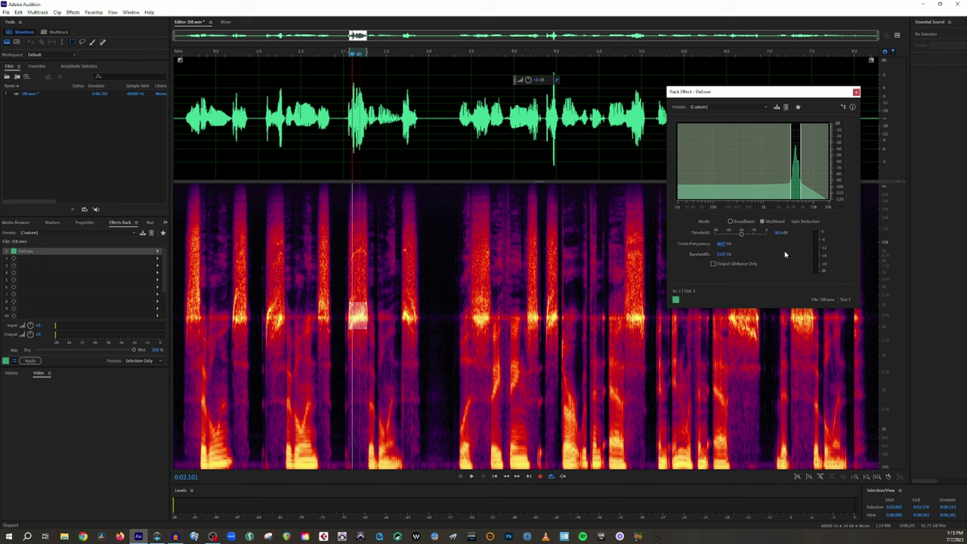
{"action": "key", "text": "space"}
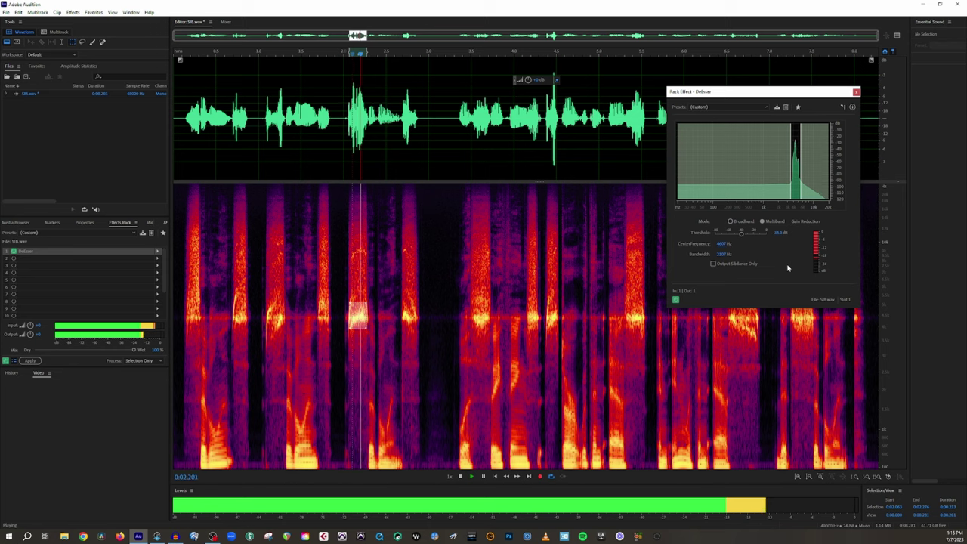
{"action": "key", "text": "space"}
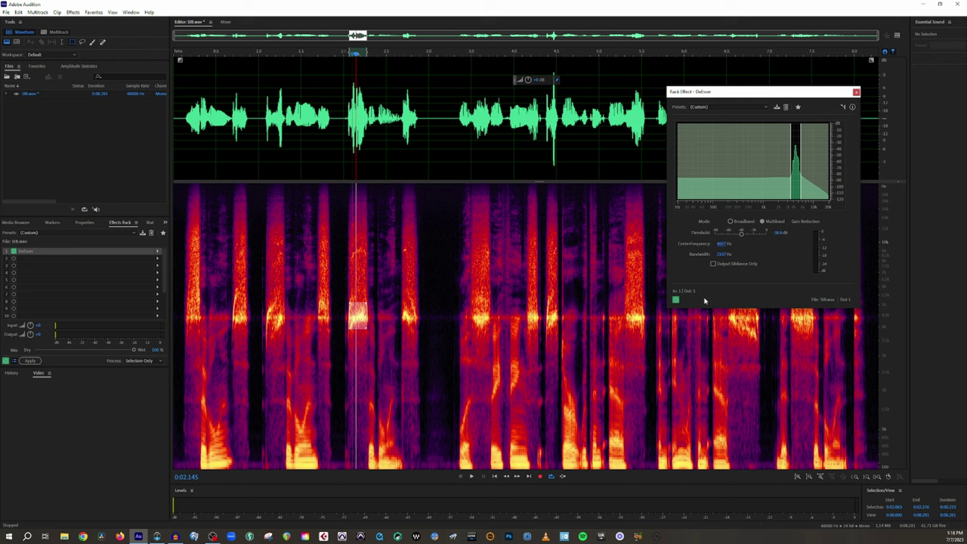
- Compare the looped burst with the DeEsser bypassed and enabled, leaving the effect on
{"action": "key", "text": "space"}
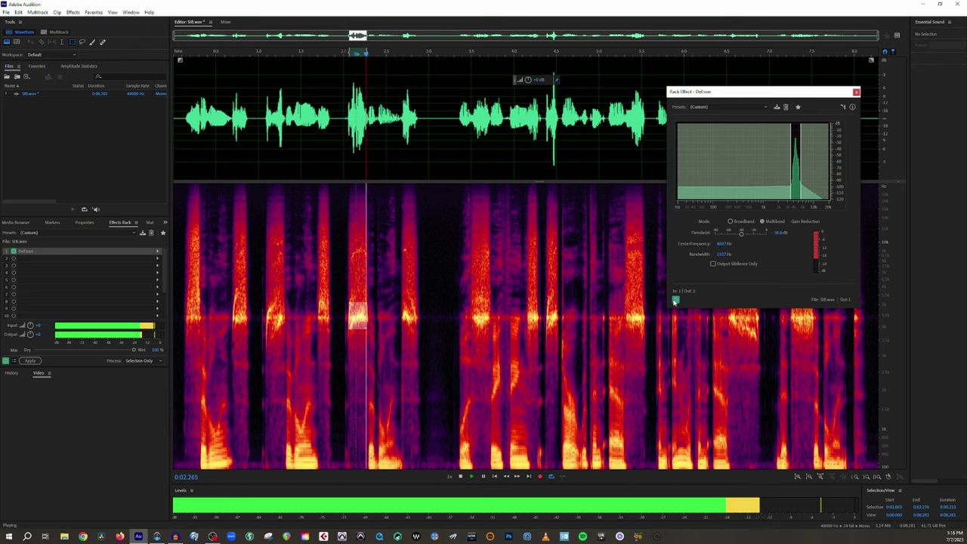
{"action": "left_click", "coordinate": [675, 301]}
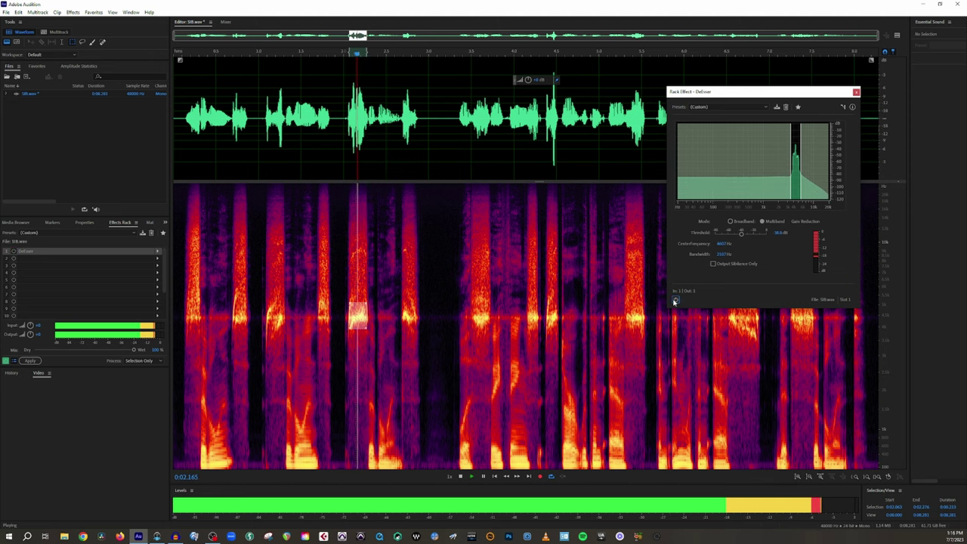
{"action": "left_click", "coordinate": [675, 301]}
{"action": "key", "text": "space"}
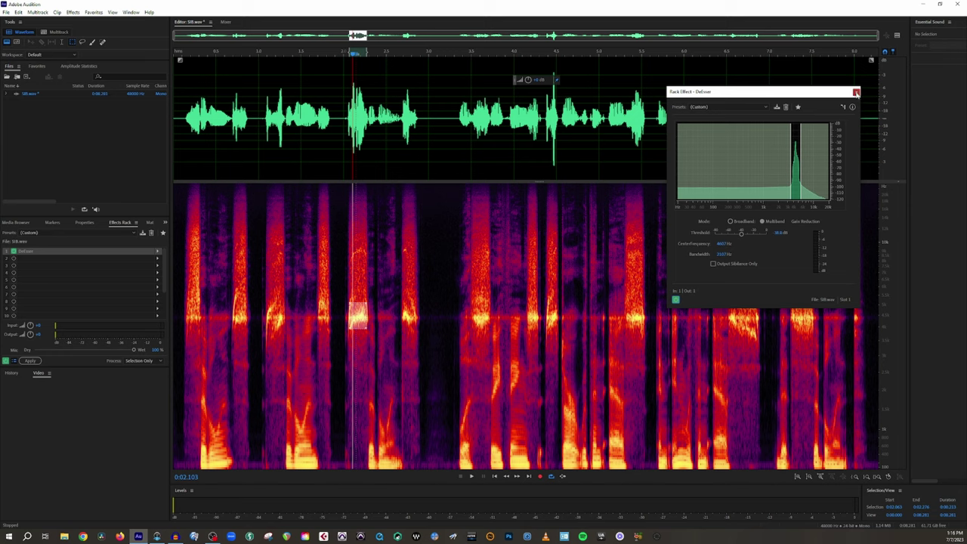
- Close the DeEsser window, hide the spectral display, and clear the selection with the playhead near the recording's start
{"action": "left_click", "coordinate": [856, 92]}
{"action": "key", "text": "shift+d"}
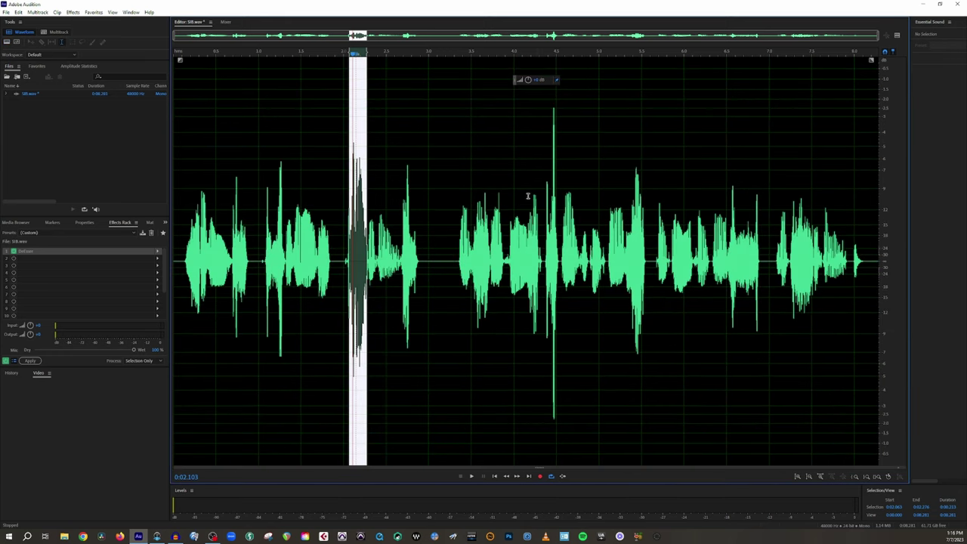
{"action": "left_click", "coordinate": [180, 147]}
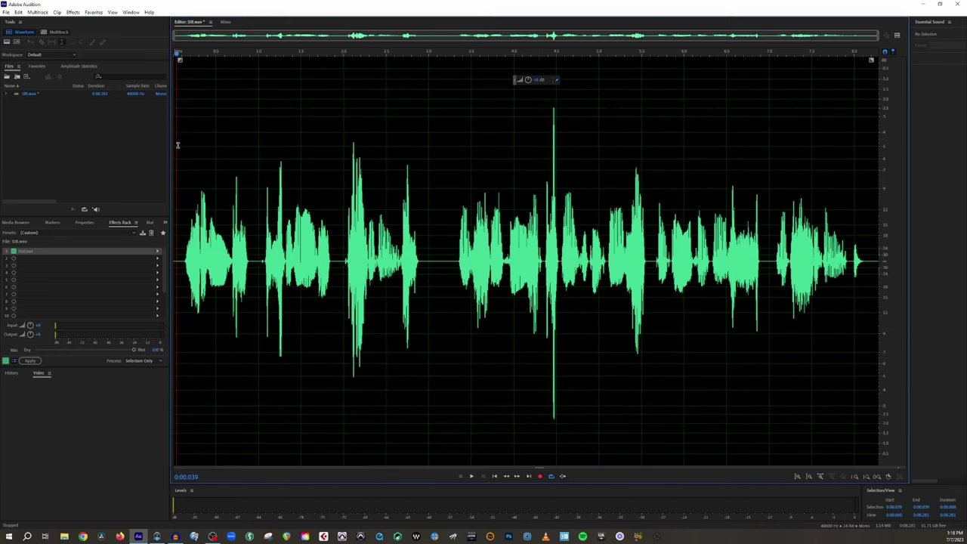
- Play the recording's opening phrase with the effects rack enabled, bypassed, and enabled again to compare the sibilance
{"action": "key", "text": "space"}
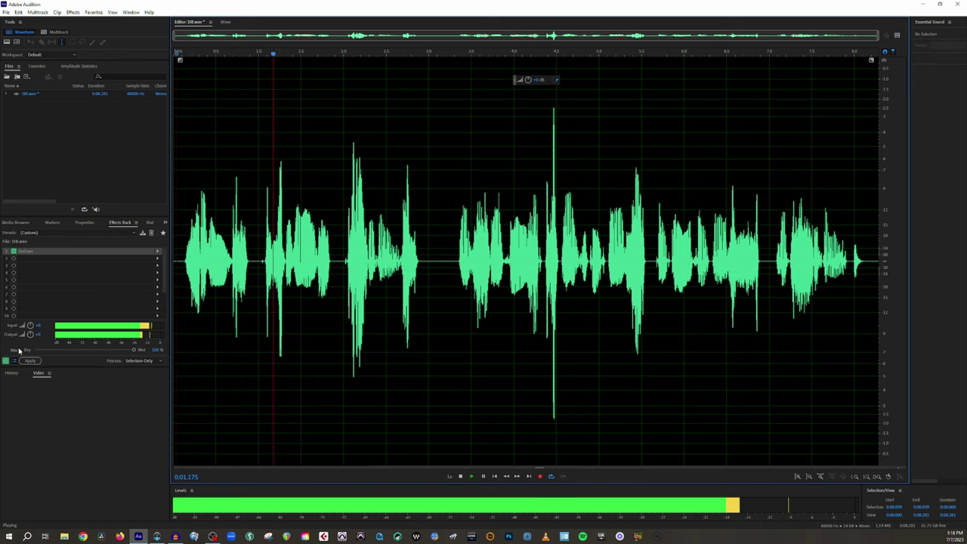
{"action": "key", "text": "space"}
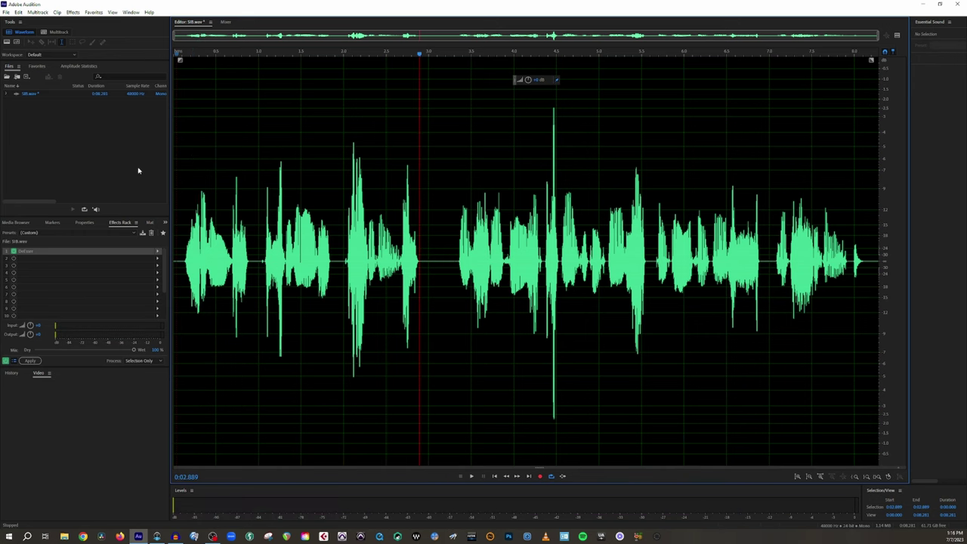
{"action": "left_click", "coordinate": [5, 361]}
{"action": "key", "text": "space"}
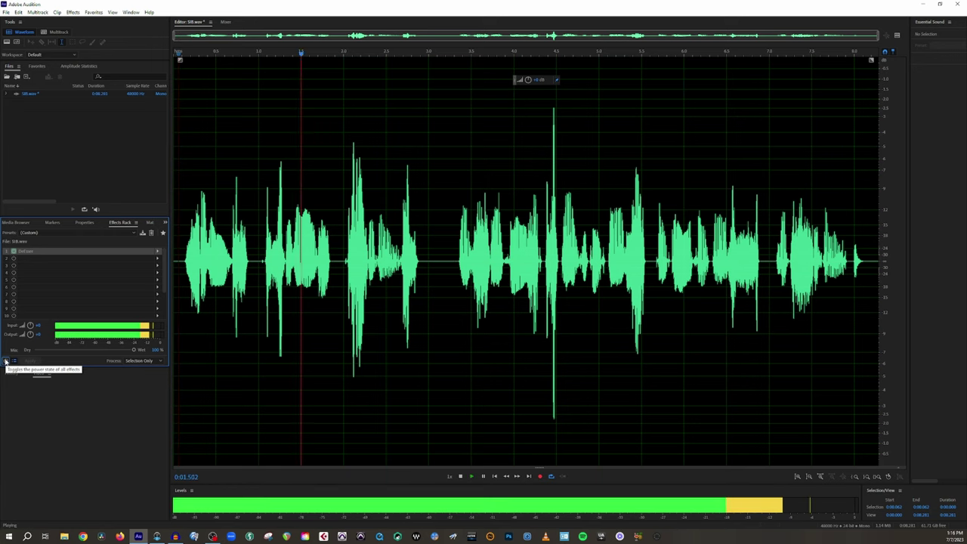
{"action": "key", "text": "space"}
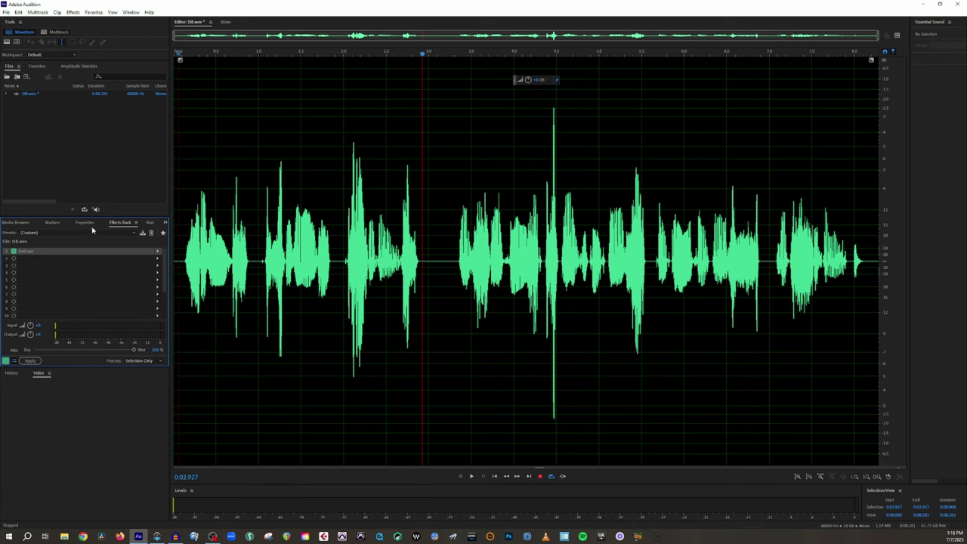
{"action": "left_click", "coordinate": [178, 224]}
{"action": "key", "text": "space"}
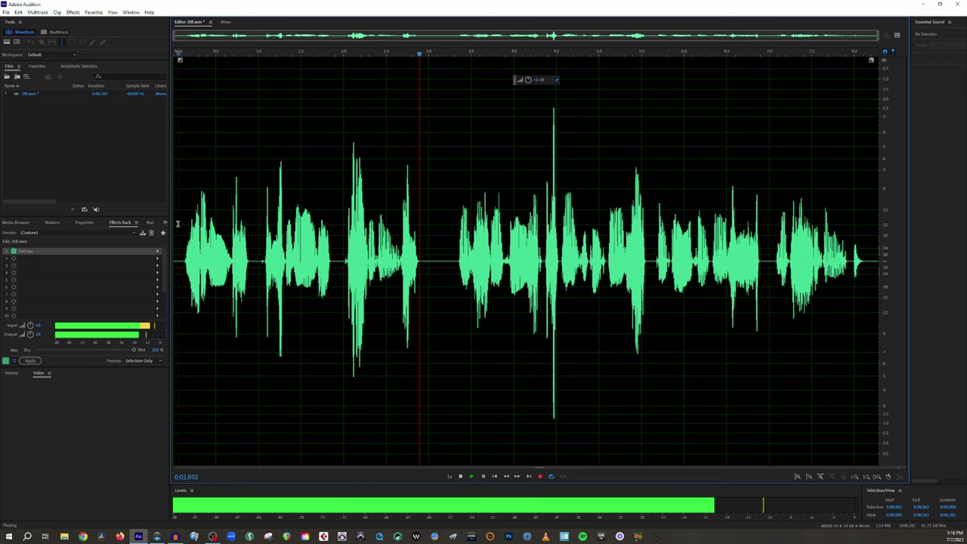
{"action": "key", "text": "space"}
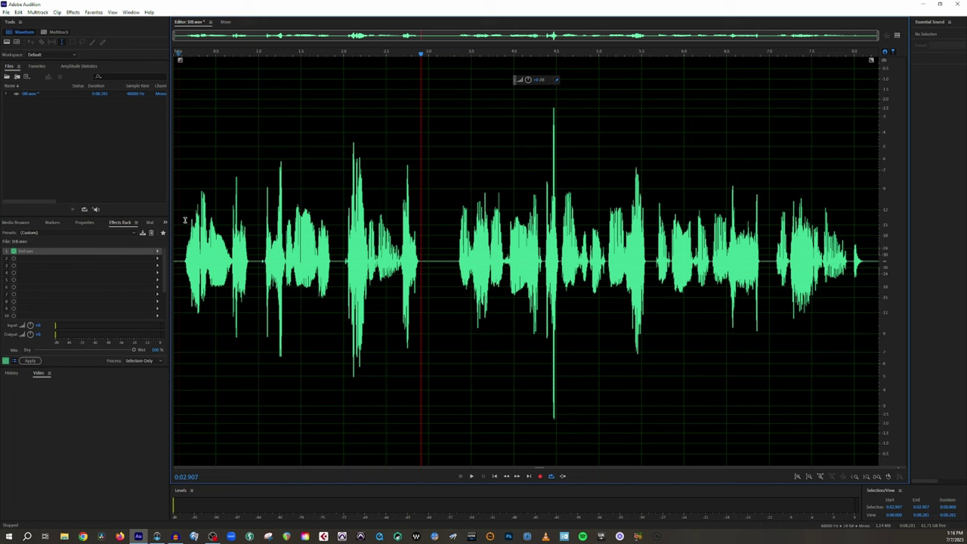
- Apply the DeEsser to the recording, then undo and redo it to compare the waveform peaks
{"action": "left_click", "coordinate": [30, 361]}
{"action": "left_click", "coordinate": [181, 225]}
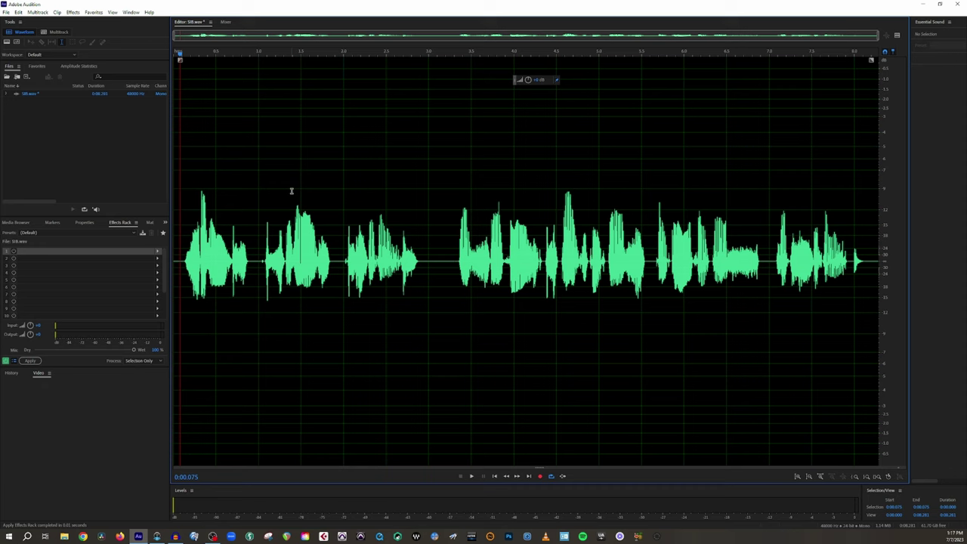
{"action": "key", "text": "ctrl+z"}
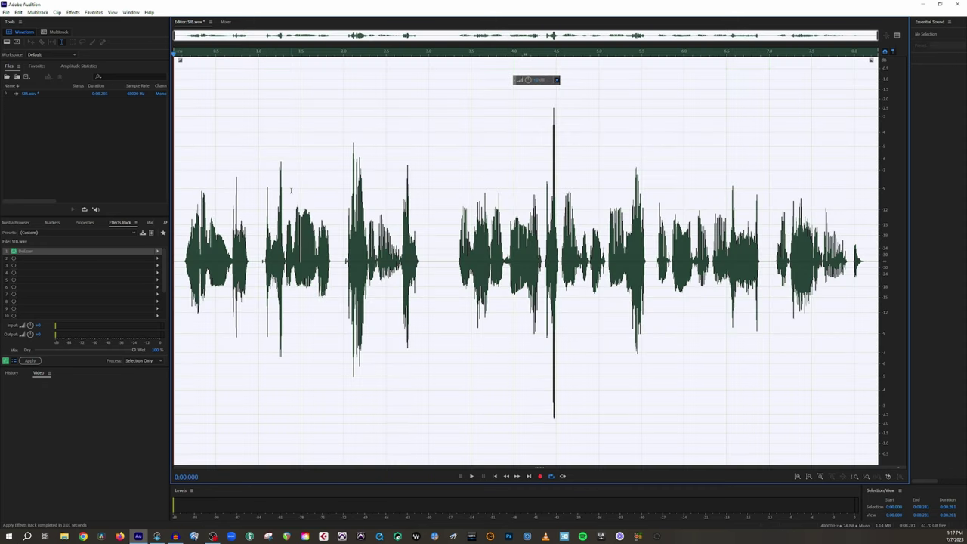
{"action": "left_click", "coordinate": [553, 166]}
{"action": "left_click", "coordinate": [513, 165]}
{"action": "key", "text": "ctrl+shift+z"}
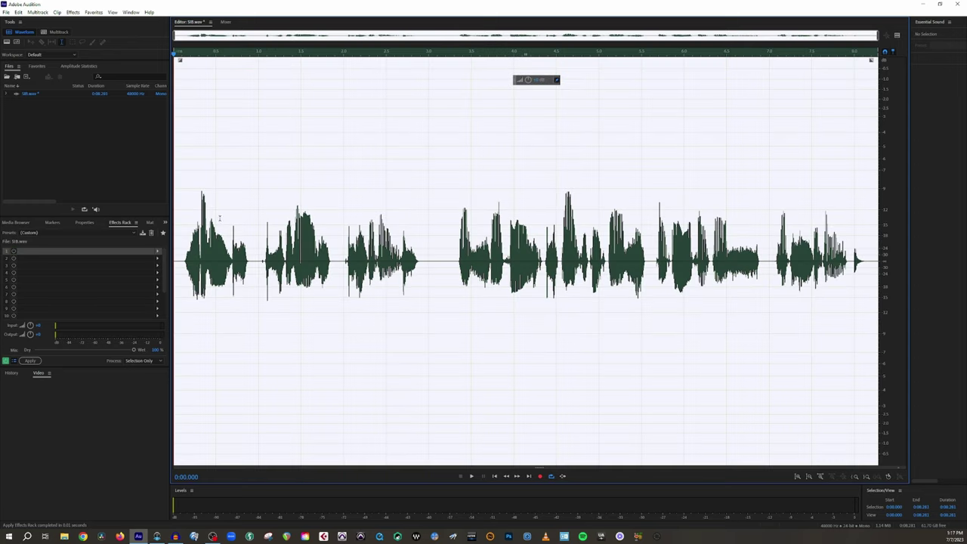
- Audition the processed recording's opening, then undo the applied DeEsser and clear the selection
{"action": "left_click", "coordinate": [183, 215]}
{"action": "key", "text": "space"}
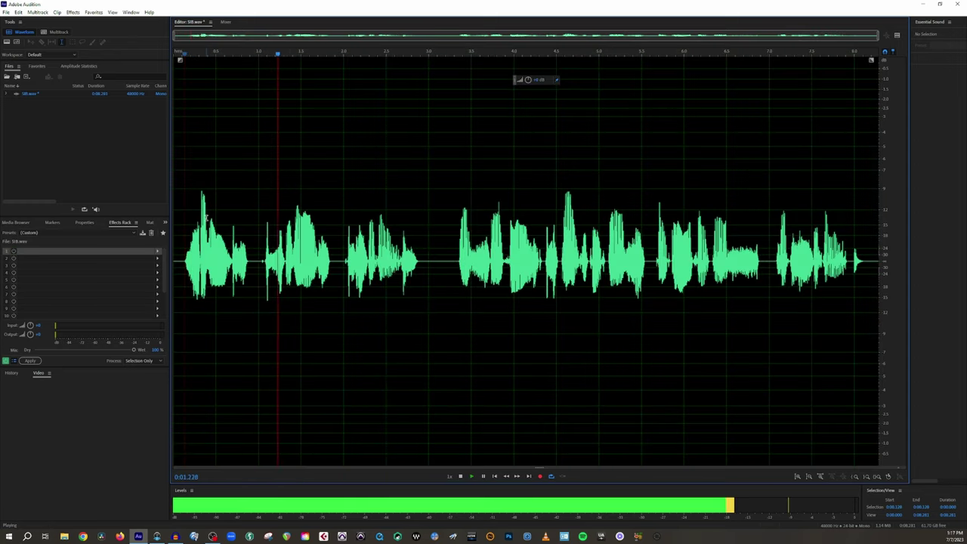
{"action": "key", "text": "space"}
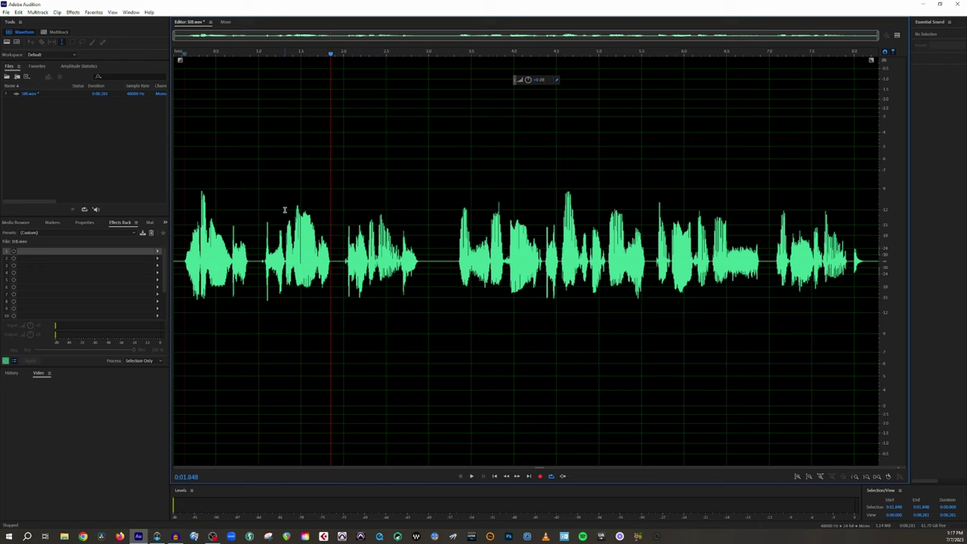
{"action": "key", "text": "ctrl+a"}
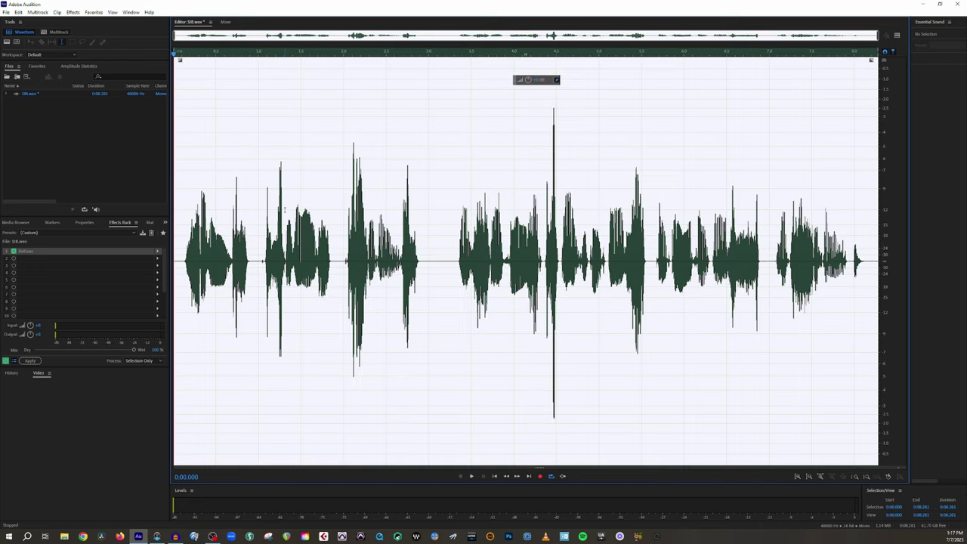
{"action": "left_click", "coordinate": [354, 212]}
{"action": "left_click", "coordinate": [331, 194]}
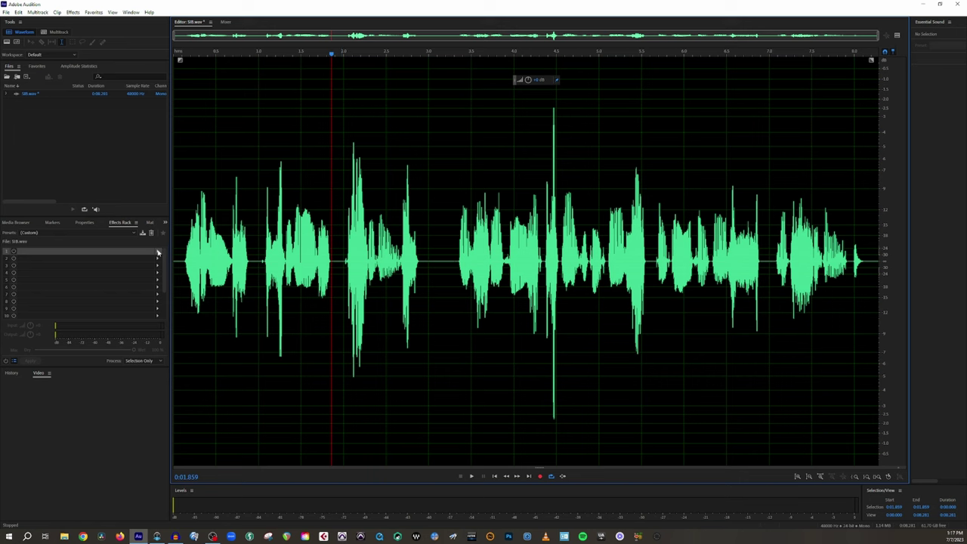
- Load the Tokyo Dawn Labs TDR Nova VST3 equalizer into the first effects rack slot and reposition its window
{"action": "left_click", "coordinate": [158, 252]}
{"action": "mouse_move", "coordinate": [239, 365]}
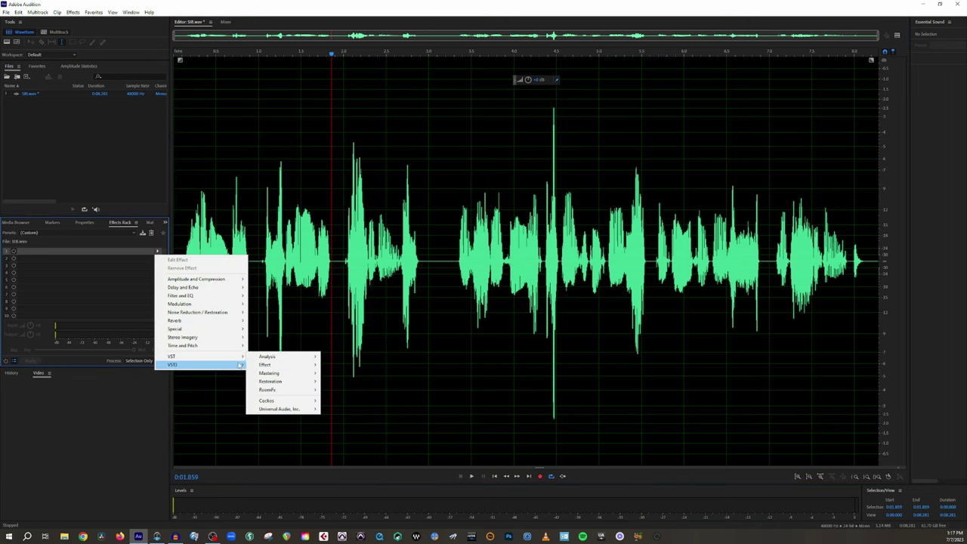
{"action": "mouse_move", "coordinate": [274, 398]}
{"action": "mouse_move", "coordinate": [342, 408]}
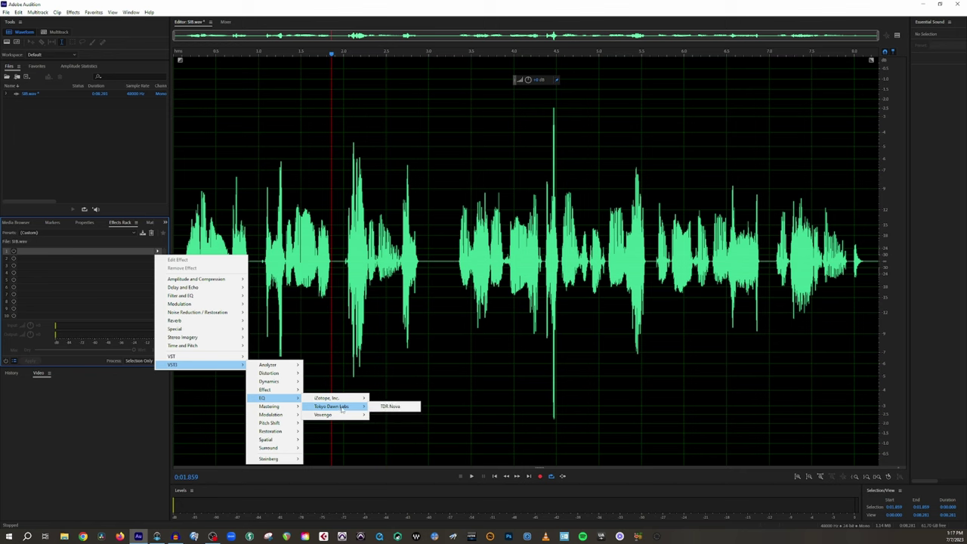
{"action": "left_click", "coordinate": [391, 409]}
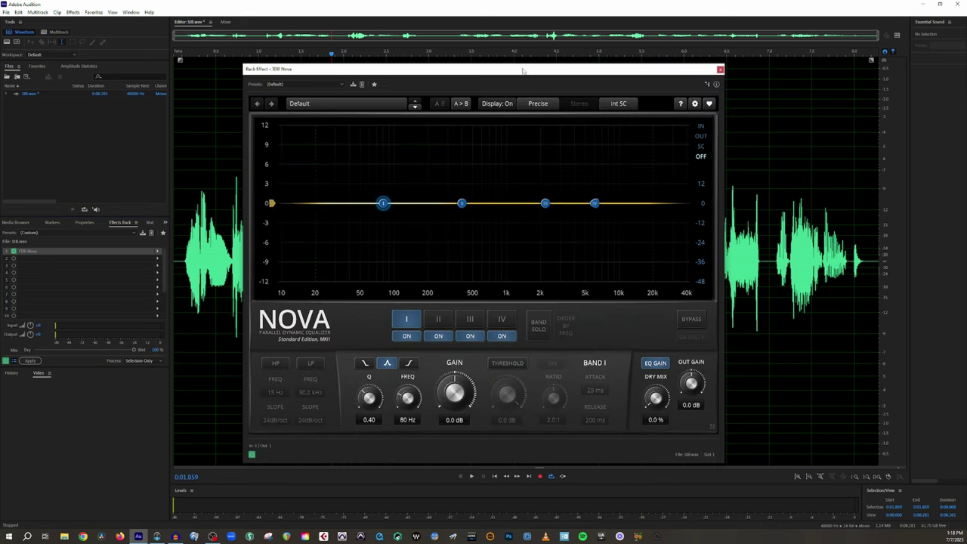
{"action": "left_click_drag", "start_coordinate": [523, 70], "coordinate": [581, 61]}
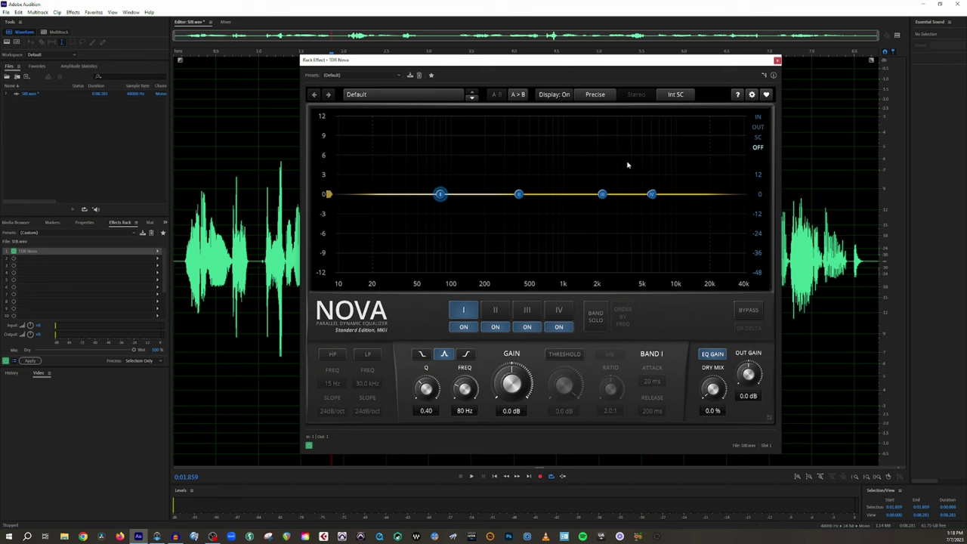
- Play a short passage of the recording with Nova's spectrum analyzer set to OFF
{"action": "left_click", "coordinate": [758, 118]}
{"action": "left_click", "coordinate": [758, 148]}
{"action": "left_click", "coordinate": [226, 195]}
{"action": "key", "text": "space"}
{"action": "key", "text": "space"}
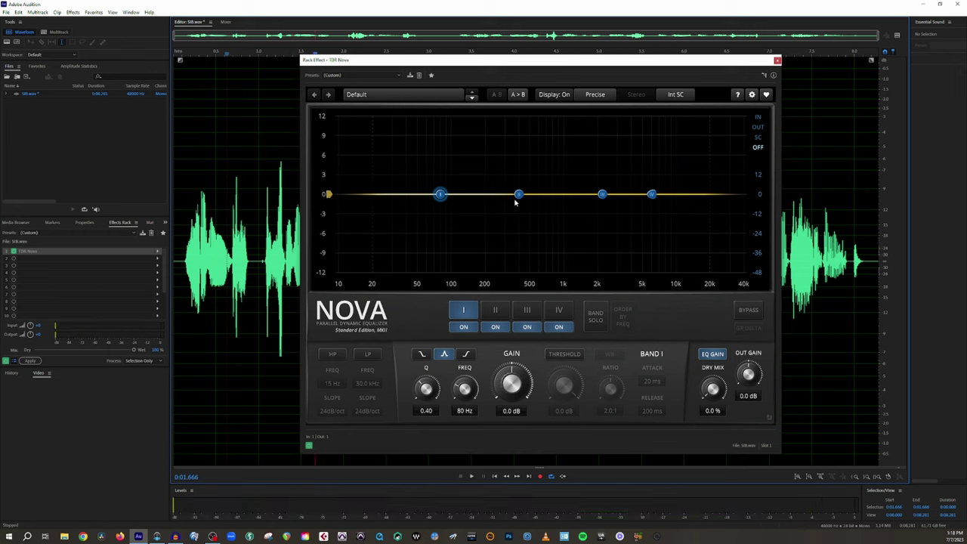
- Set Nova's spectrum analyzer to IN and play the opening phrase to view its frequencies
{"action": "left_click", "coordinate": [758, 117]}
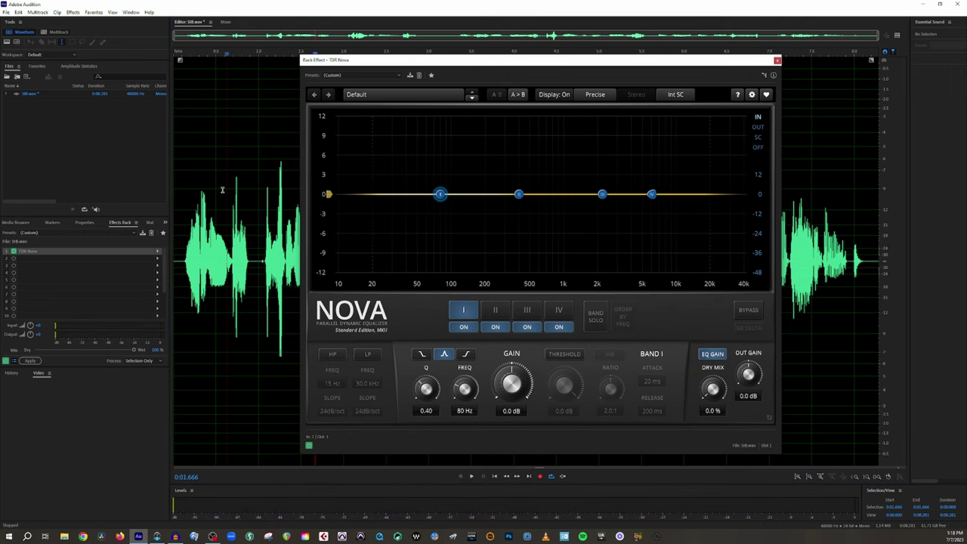
{"action": "left_click", "coordinate": [184, 197]}
{"action": "key", "text": "space"}
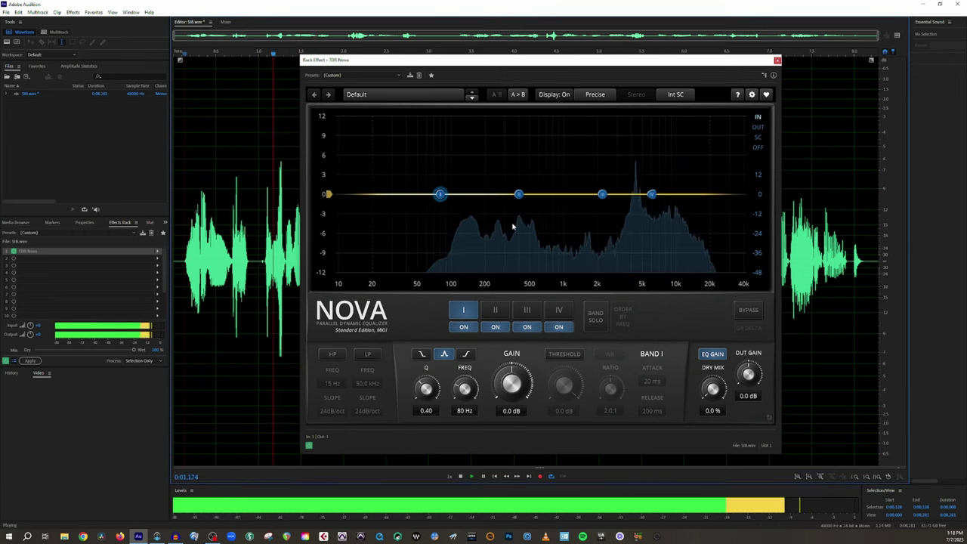
{"action": "key", "text": "space"}
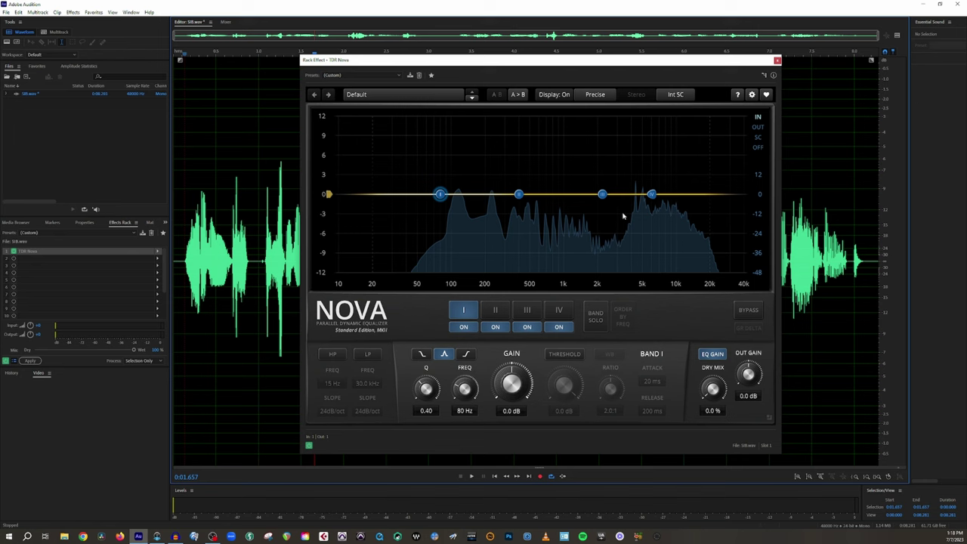
- Turn off EQ Gain in TDR Nova and close the plug-in window
{"action": "left_click", "coordinate": [714, 356]}
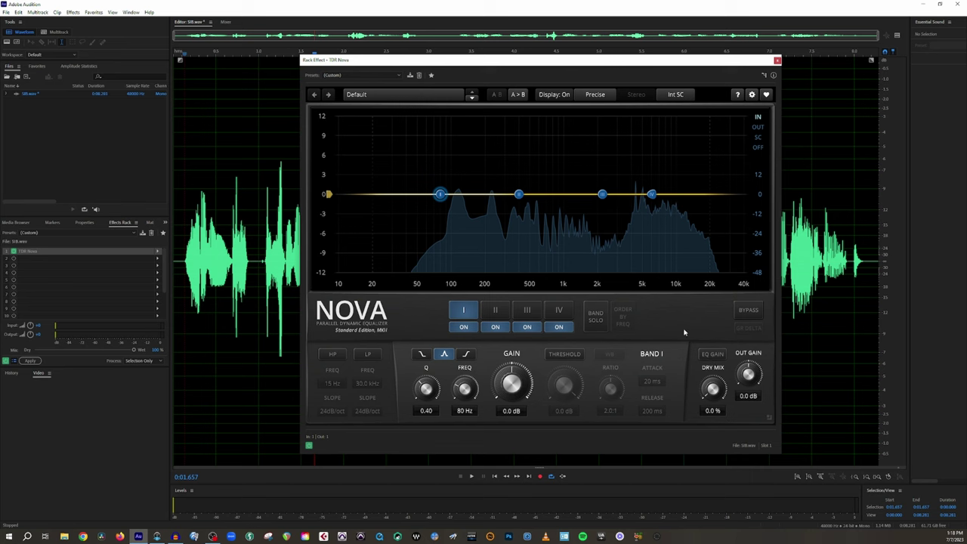
{"action": "left_click", "coordinate": [713, 358]}
{"action": "left_click", "coordinate": [778, 60]}
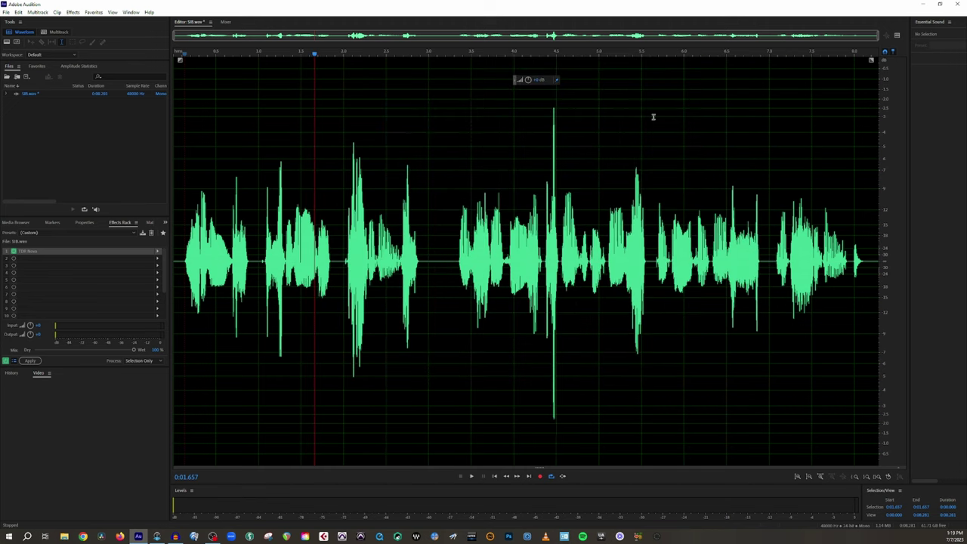
- Reopen TDR Nova from the rack and play the recording from near its start to examine the input spectrum
{"action": "left_click", "coordinate": [184, 144]}
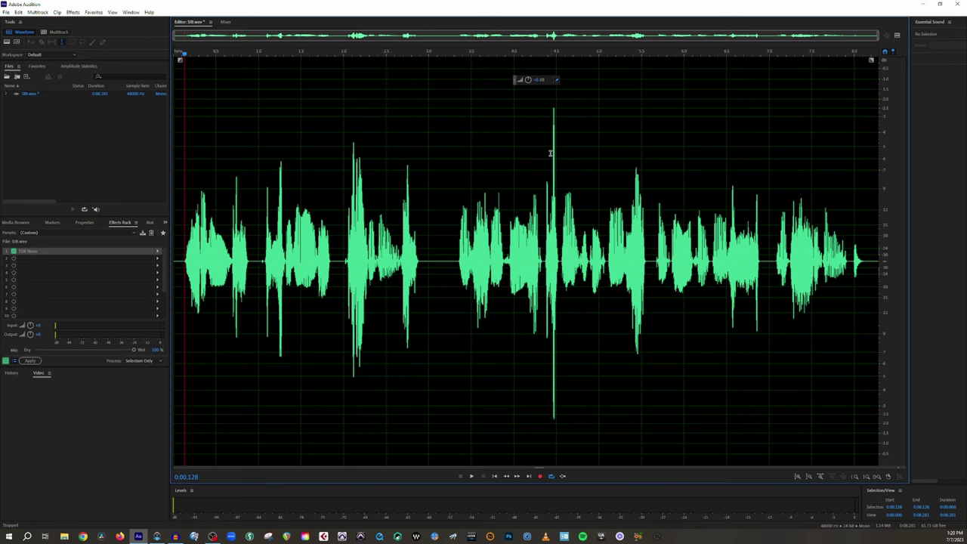
{"action": "double_click", "coordinate": [30, 252]}
{"action": "key", "text": "space"}
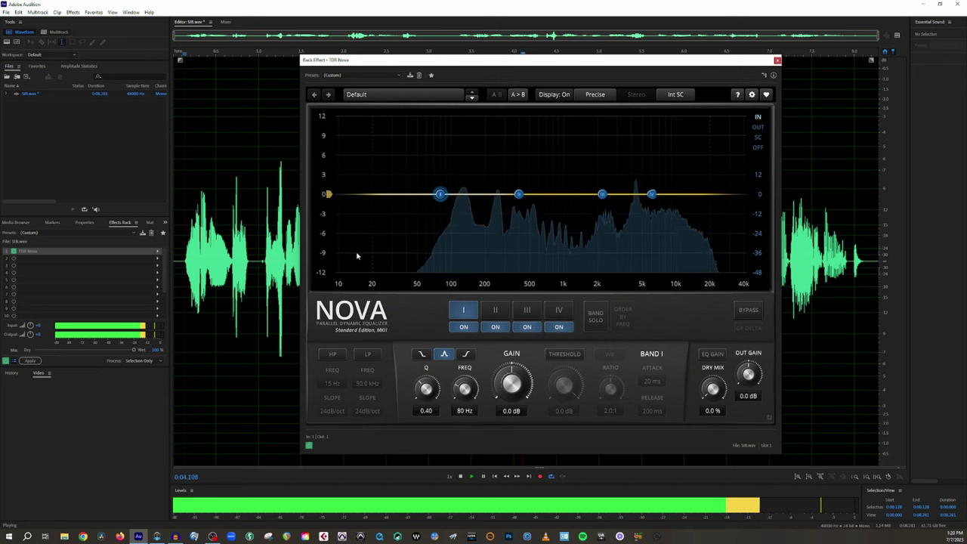
{"action": "key", "text": "space"}
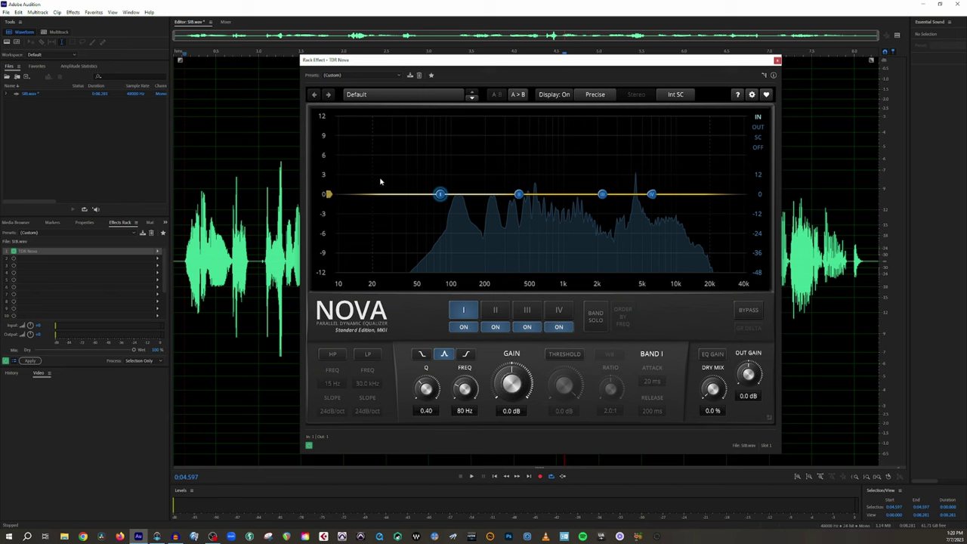
- Switch off all four EQ bands in TDR Nova
{"action": "left_click", "coordinate": [459, 326]}
{"action": "left_click", "coordinate": [496, 328]}
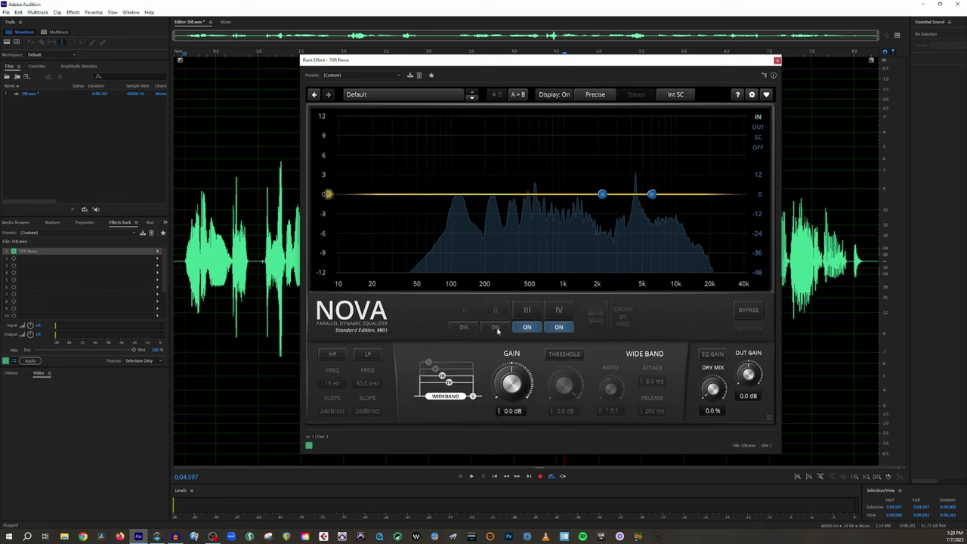
{"action": "left_click", "coordinate": [527, 326]}
{"action": "left_click", "coordinate": [558, 326]}
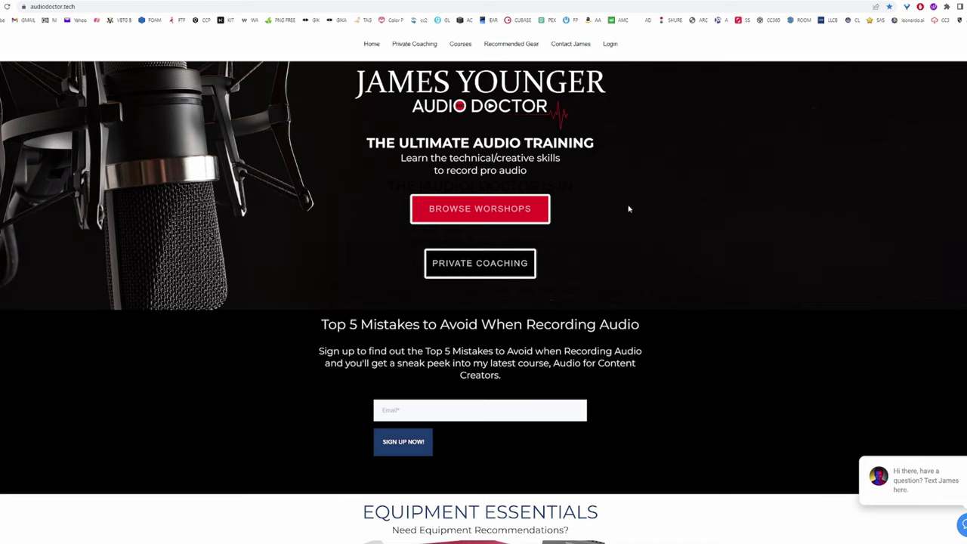
- In the web browser, open the workshops catalog on audiodoctor.tech and examine the Audio for Content Creators course page
{"action": "left_click", "coordinate": [480, 209]}
{"action": "scroll", "coordinate": [252, 260], "scroll_direction": "down", "scroll_amount": 4}
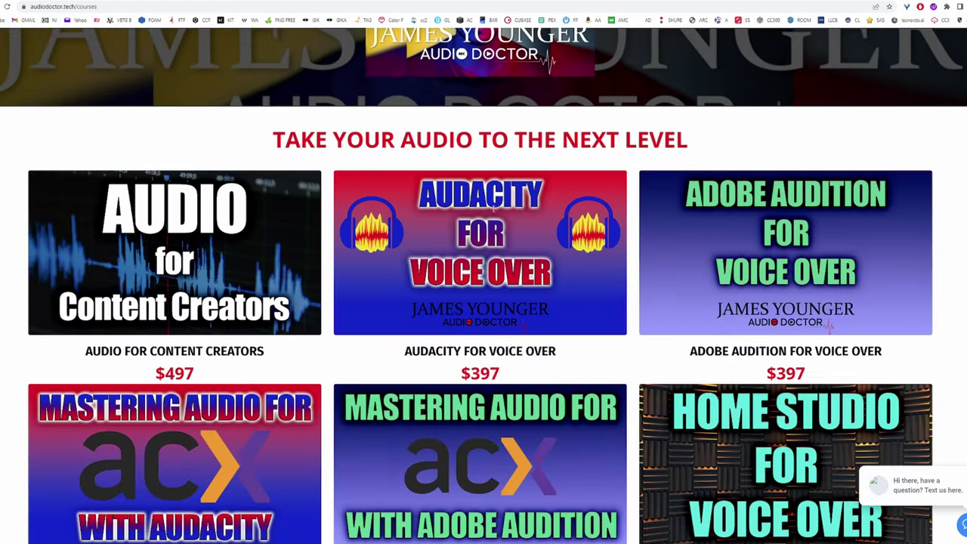
{"action": "left_click", "coordinate": [251, 261]}
{"action": "scroll", "coordinate": [793, 279], "scroll_direction": "down", "scroll_amount": 2}
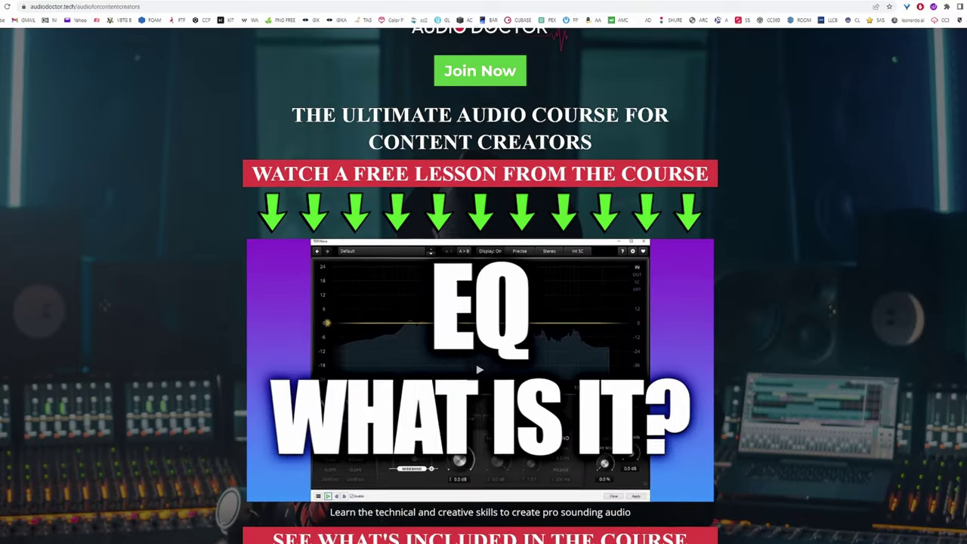
{"action": "scroll", "coordinate": [484, 302], "scroll_direction": "down", "scroll_amount": 3}
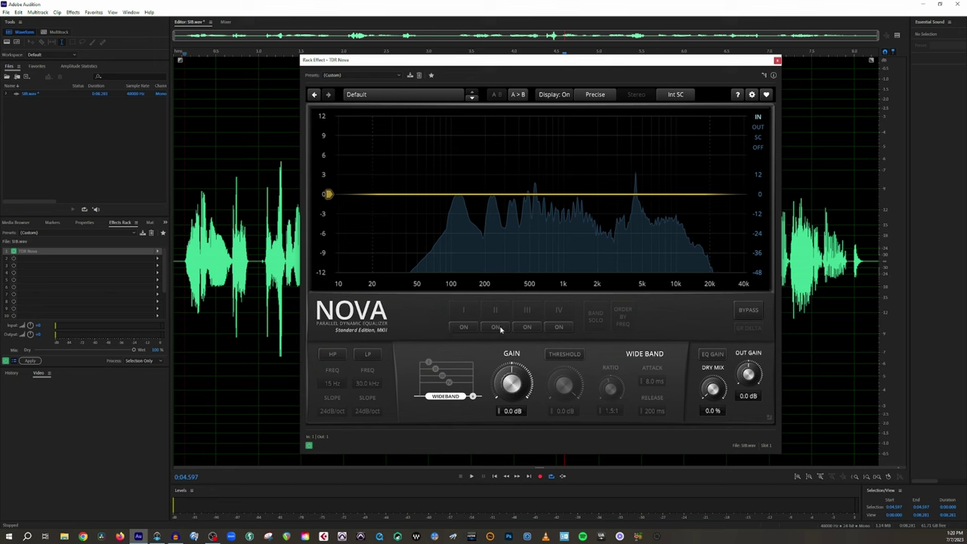
- Return to Adobe Audition and switch all four Nova EQ bands back on
{"action": "left_click", "coordinate": [467, 328]}
{"action": "left_click", "coordinate": [495, 326]}
{"action": "left_click", "coordinate": [527, 327]}
{"action": "left_click", "coordinate": [559, 327]}
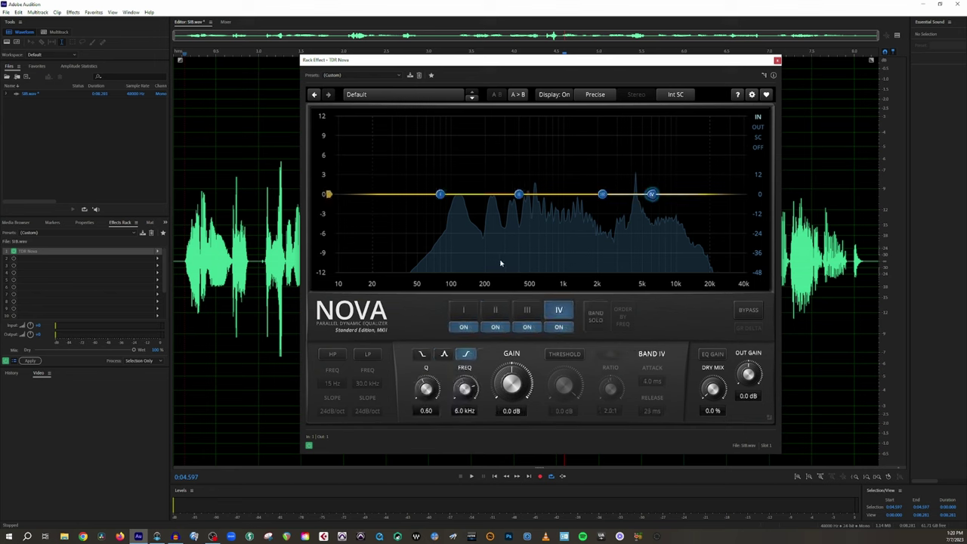
- Disable Nova's bands I, II and IV, keeping only band III active
{"action": "left_click", "coordinate": [553, 315]}
{"action": "left_click", "coordinate": [499, 328]}
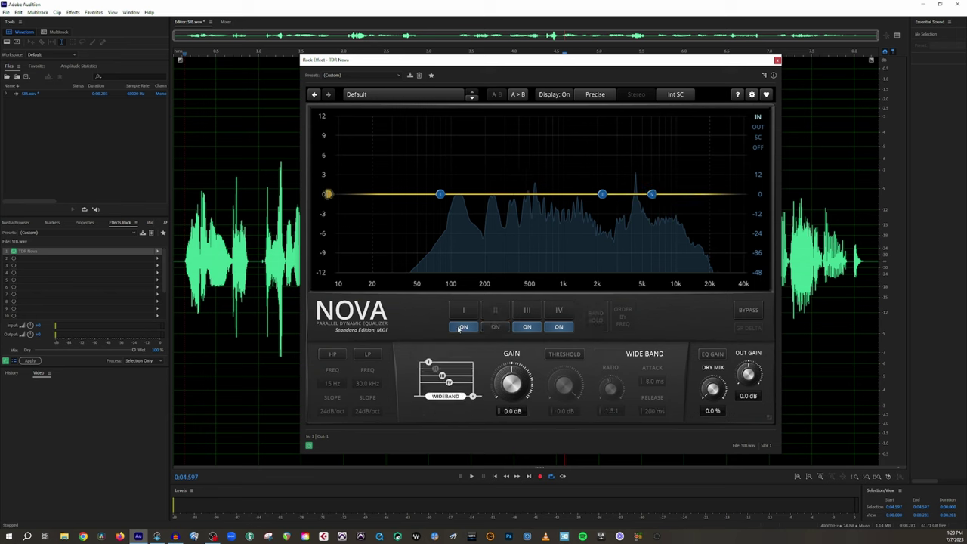
{"action": "left_click", "coordinate": [461, 328]}
{"action": "left_click", "coordinate": [559, 330]}
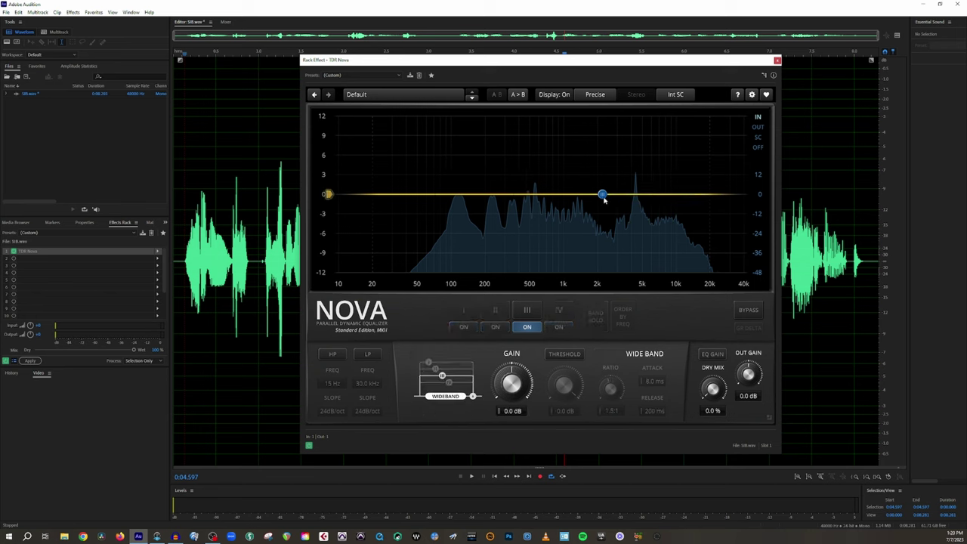
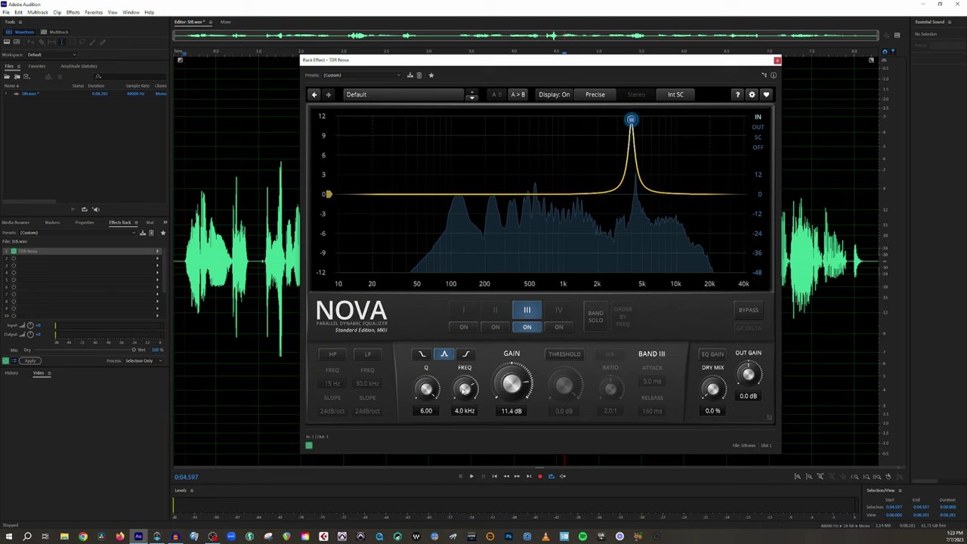
- Play the recording while raising the frequency of Nova's band III to 4.4 kHz
{"action": "key", "text": "space"}
{"action": "mouse_move", "coordinate": [465, 389]}
{"action": "left_mouse_down"}
{"action": "mouse_move", "coordinate": [465, 366]}
{"action": "mouse_move", "coordinate": [465, 382]}
{"action": "left_mouse_up"}
{"action": "key", "text": "space"}
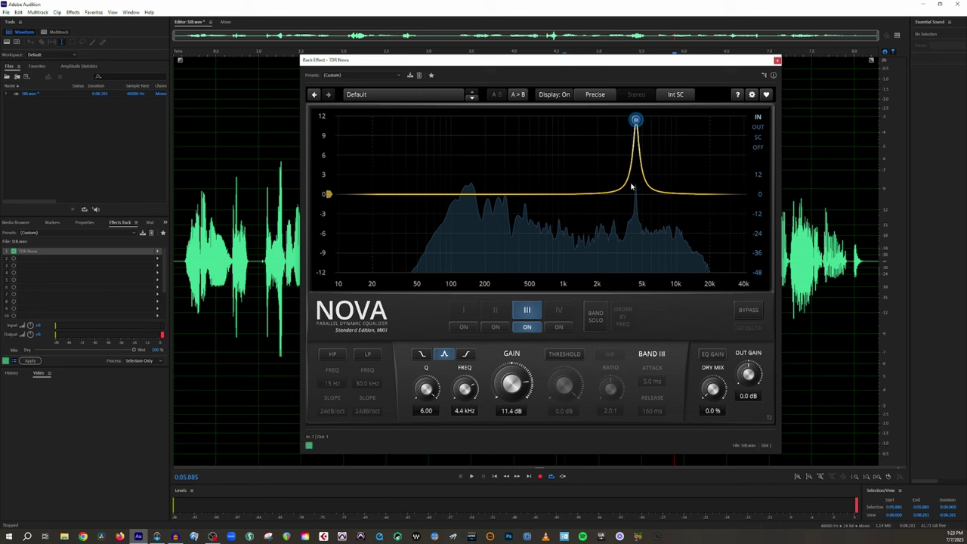
- Turn band III into a cut with a gain of about -10.5 dB and play the recording to check it
{"action": "left_click_drag", "start_coordinate": [514, 383], "coordinate": [514, 393]}
{"action": "left_click_drag", "start_coordinate": [636, 130], "coordinate": [635, 262]}
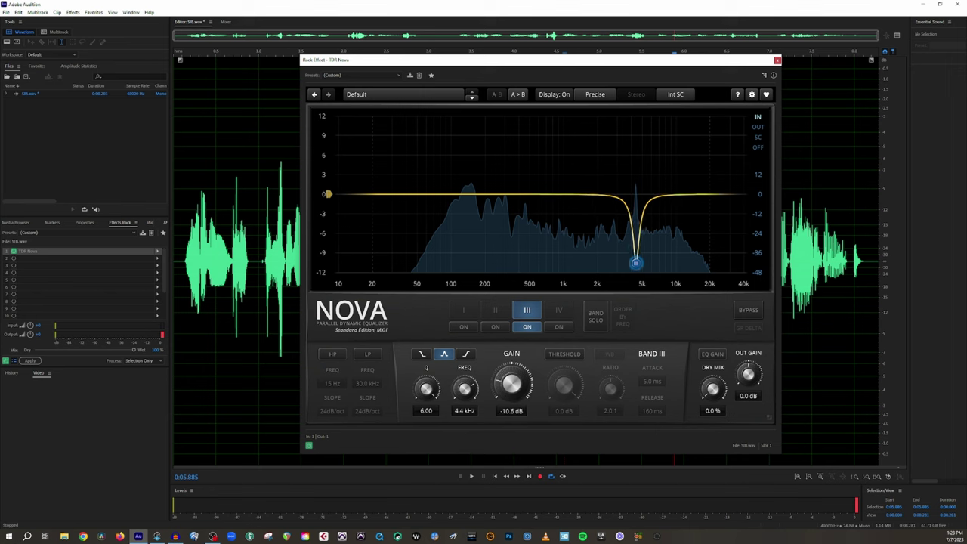
{"action": "mouse_move", "coordinate": [635, 262]}
{"action": "left_mouse_down"}
{"action": "mouse_move", "coordinate": [636, 237]}
{"action": "mouse_move", "coordinate": [635, 263]}
{"action": "left_mouse_up"}
{"action": "mouse_move", "coordinate": [636, 263]}
{"action": "left_mouse_down"}
{"action": "mouse_move", "coordinate": [636, 204]}
{"action": "mouse_move", "coordinate": [635, 261]}
{"action": "left_mouse_up"}
{"action": "key", "text": "space"}
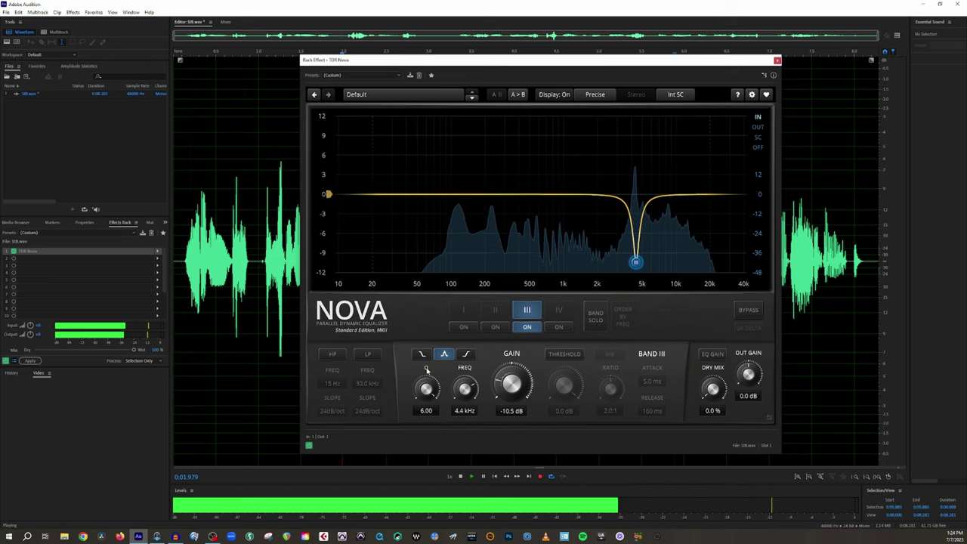
{"action": "key", "text": "space"}
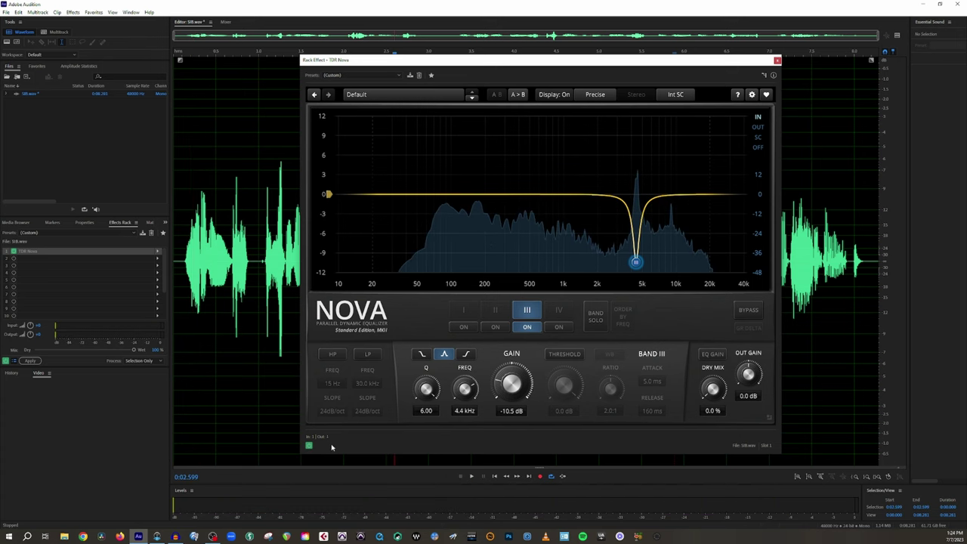
- Compare the start of the recording with the Nova effect powered off and powered back on
{"action": "key", "text": "space"}
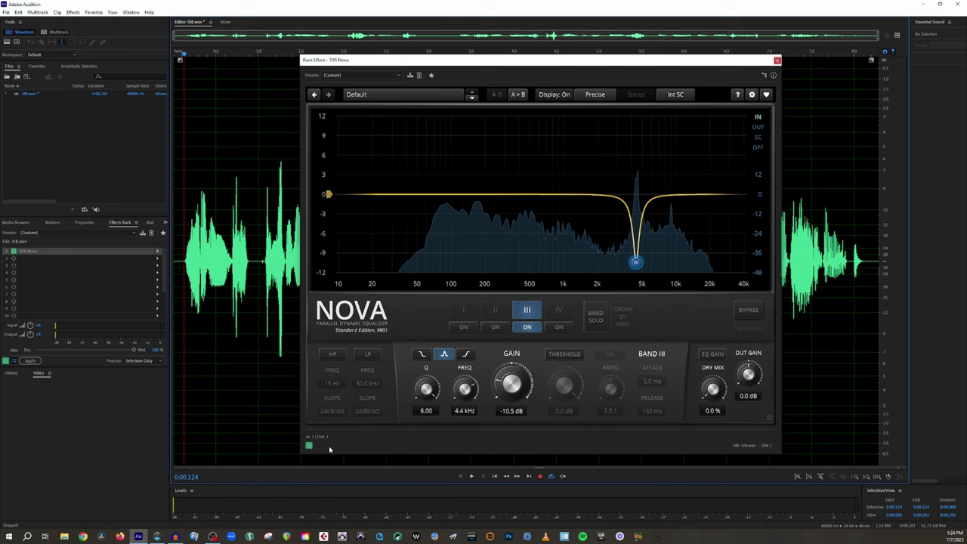
{"action": "left_click", "coordinate": [309, 446]}
{"action": "key", "text": "space"}
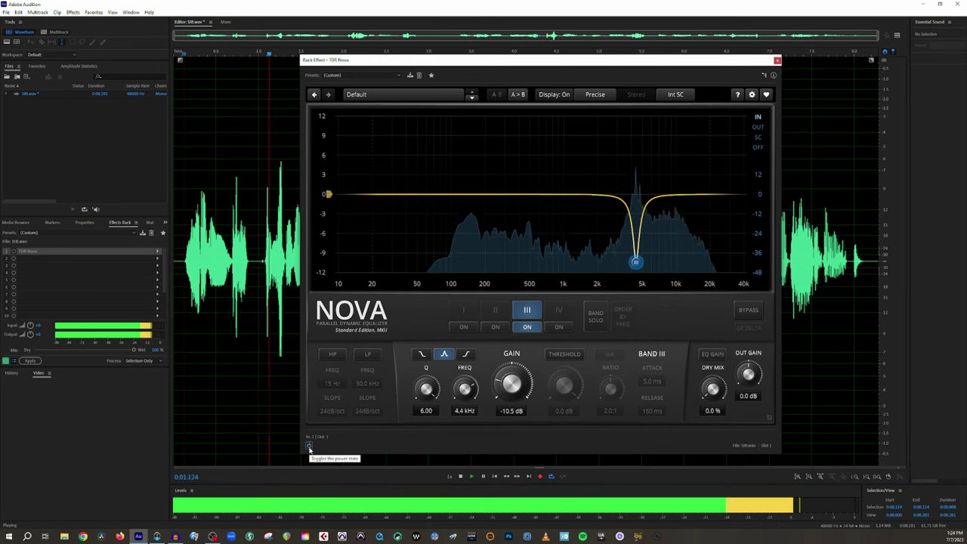
{"action": "key", "text": "space"}
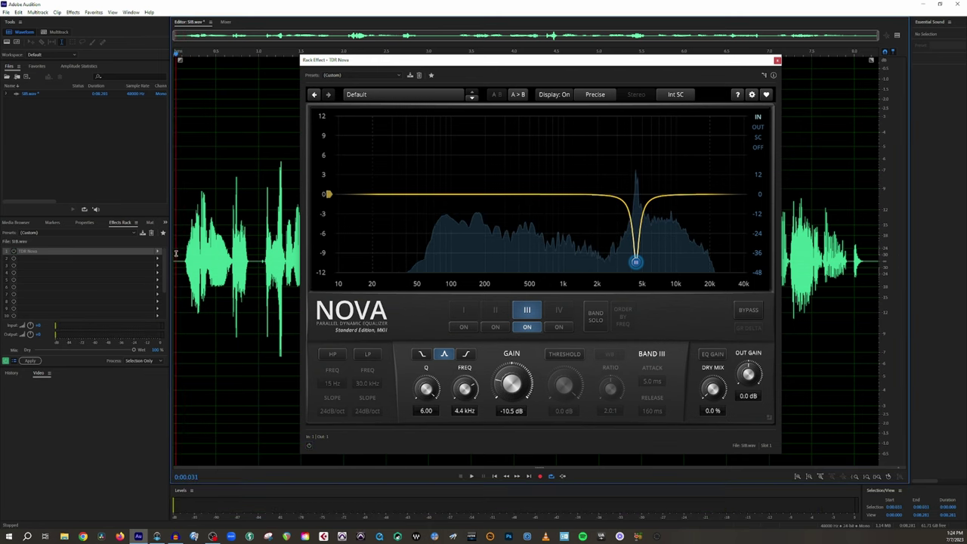
{"action": "left_click", "coordinate": [308, 446]}
{"action": "key", "text": "space"}
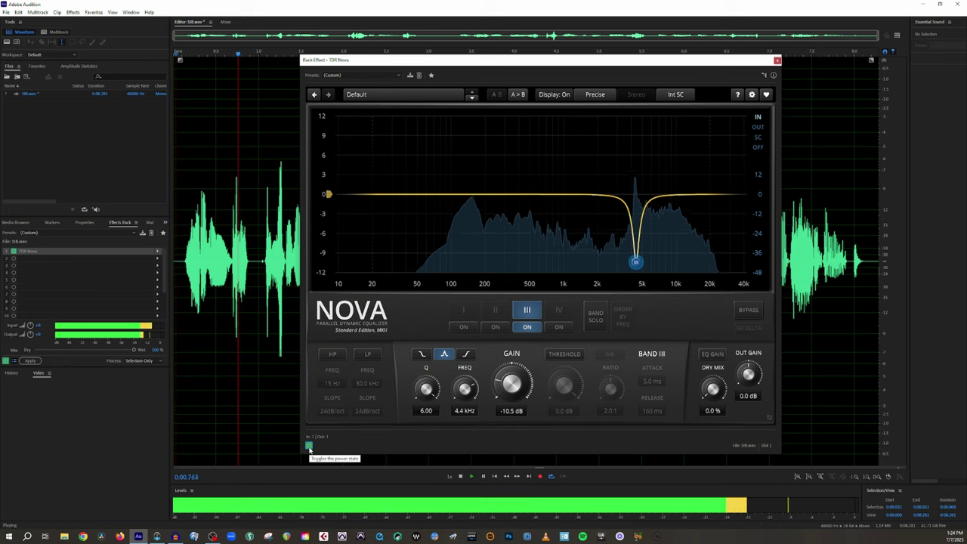
{"action": "key", "text": "space"}
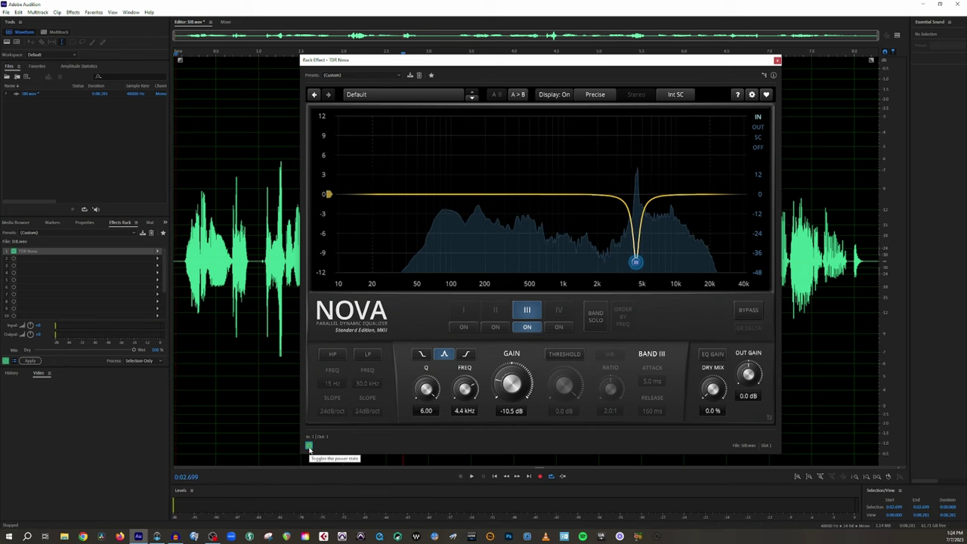
- Close the Nova window, apply the effects rack to the recording, and clear the waveform selection
{"action": "left_click", "coordinate": [778, 60]}
{"action": "left_click", "coordinate": [28, 360]}
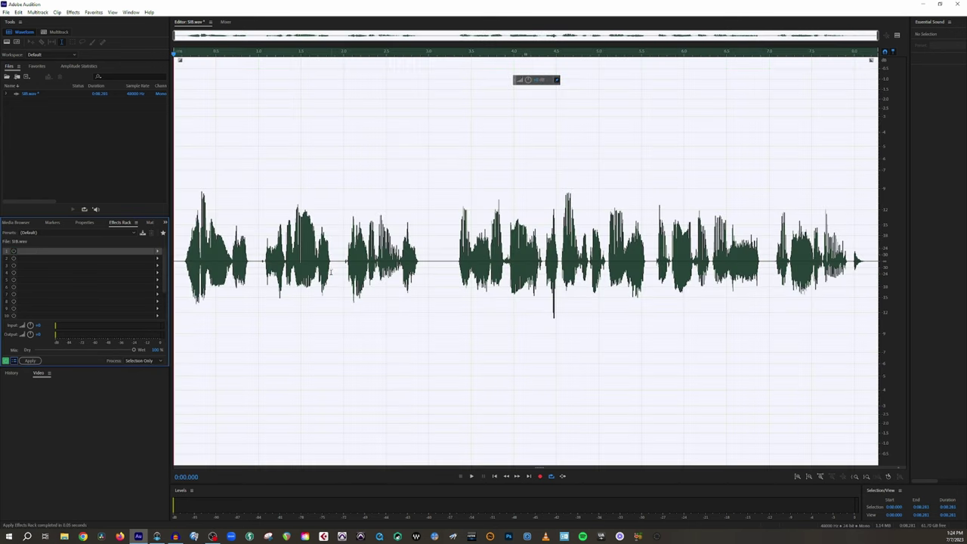
{"action": "left_click", "coordinate": [248, 191]}
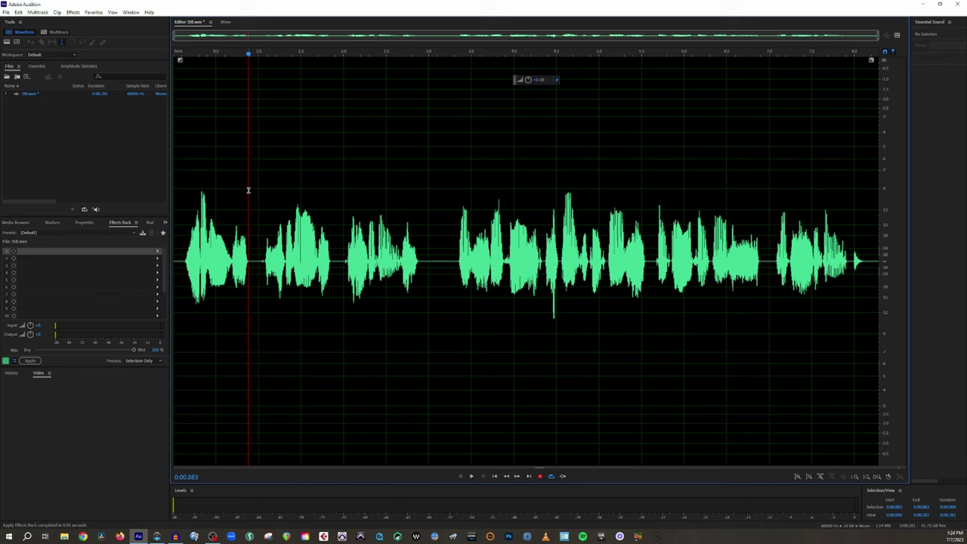
{"action": "left_click_drag", "start_coordinate": [333, 211], "coordinate": [642, 206]}
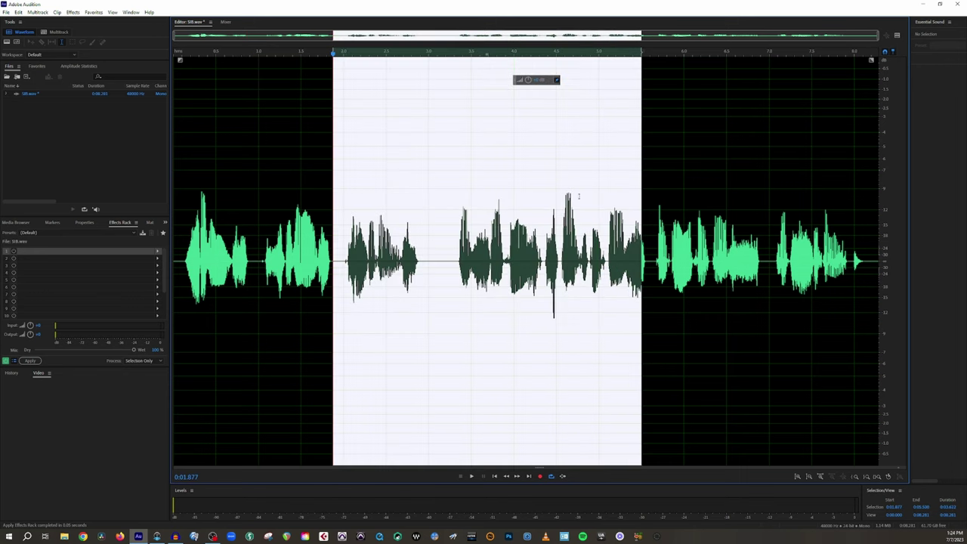
{"action": "left_click", "coordinate": [571, 195]}
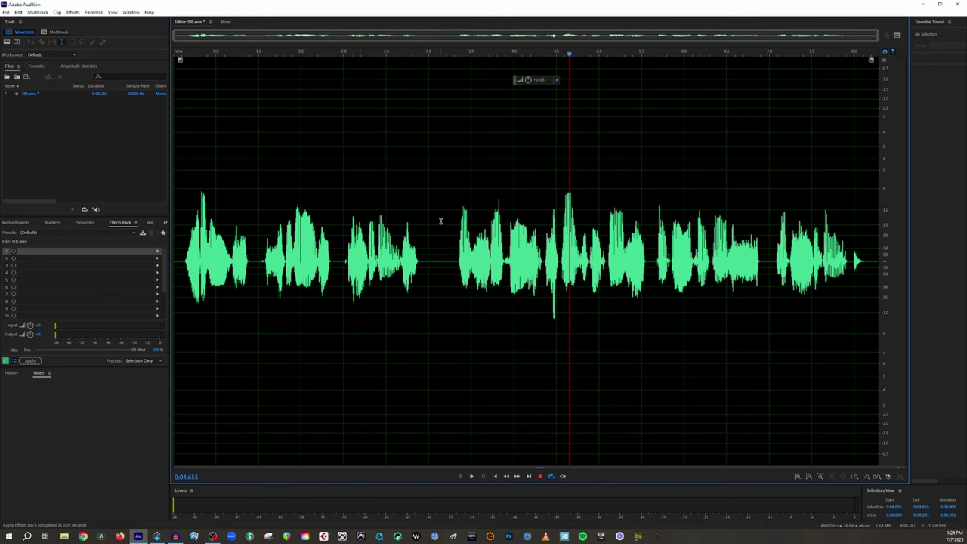
{"action": "left_click", "coordinate": [439, 222]}
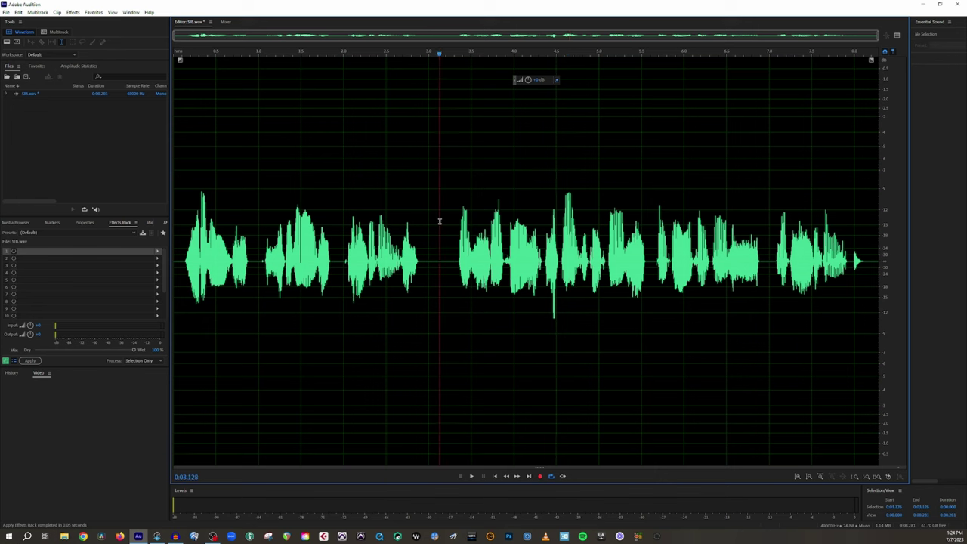